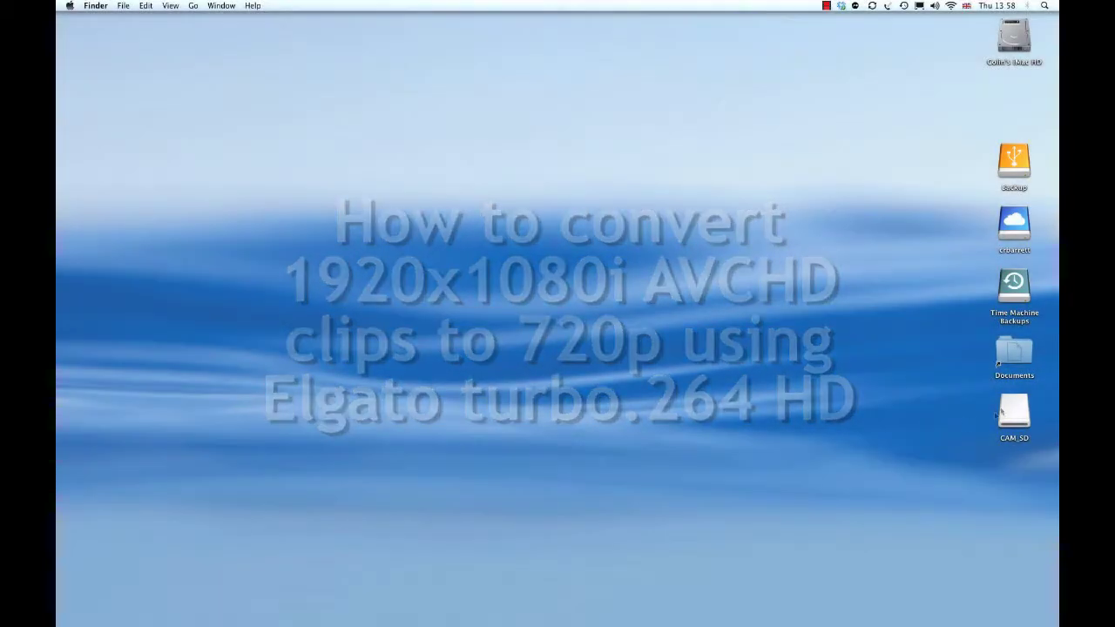
Select the CAM_SD memory card icon on the desktop.
left_click(1008, 419)
Open the CAM_SD card and expand PRIVATE › AVCHD › BDMV › STREAM to reveal 00000.MTS.
double_click(1009, 419)
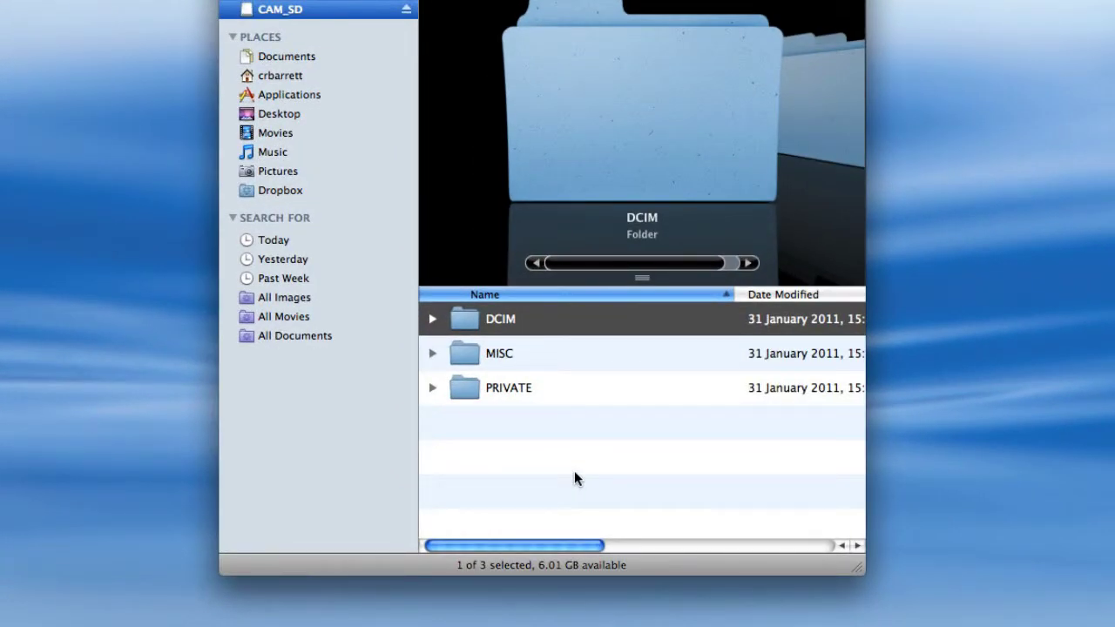
left_click(468, 387)
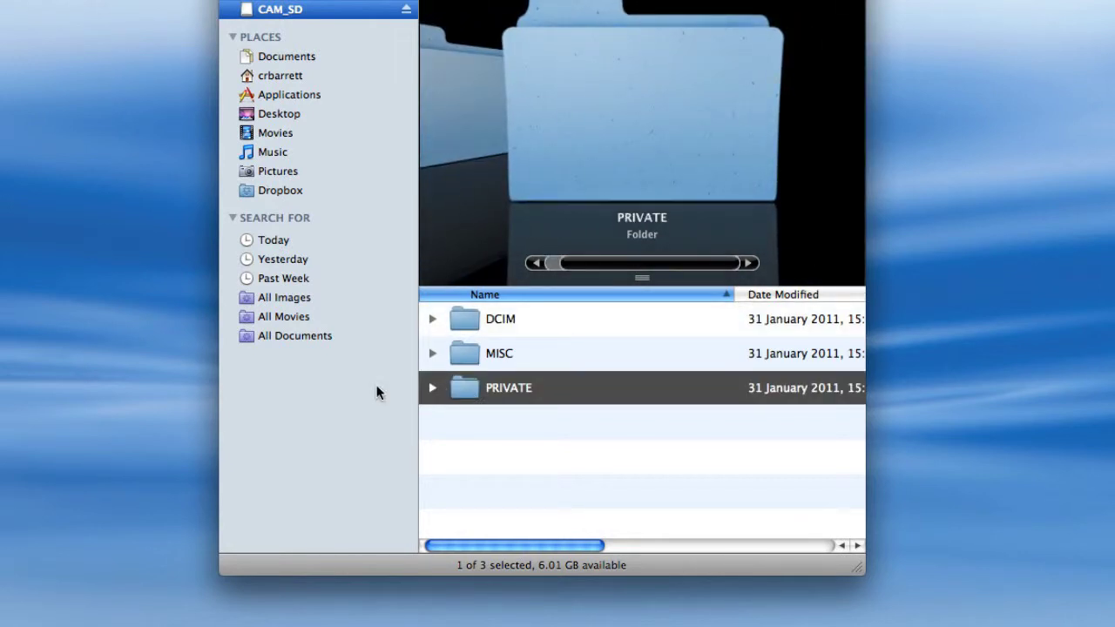
left_click(433, 389)
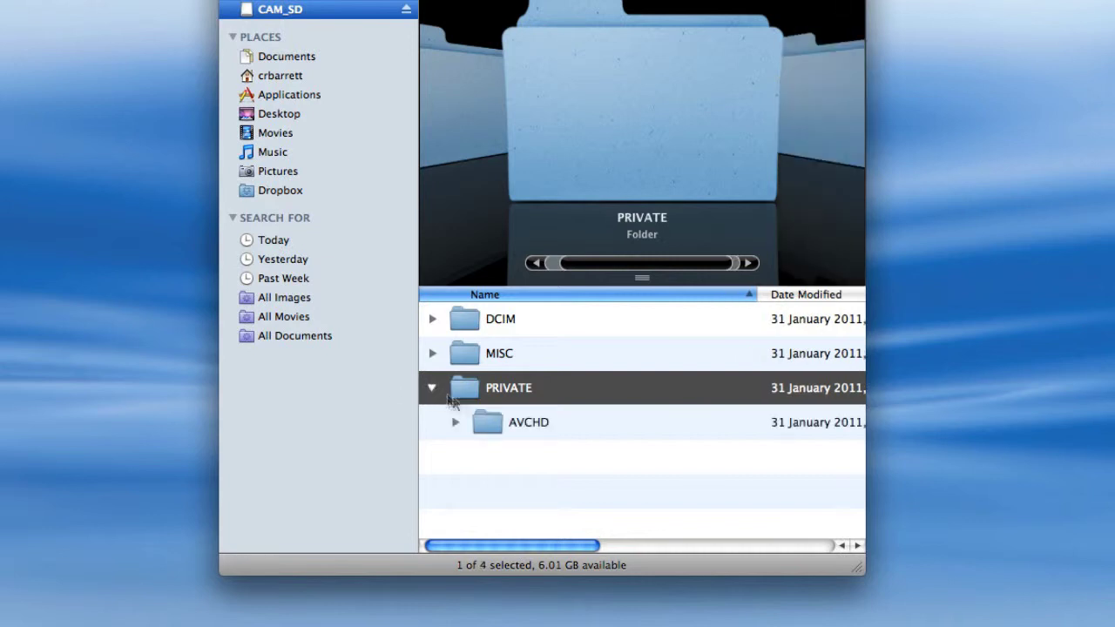
left_click(454, 422)
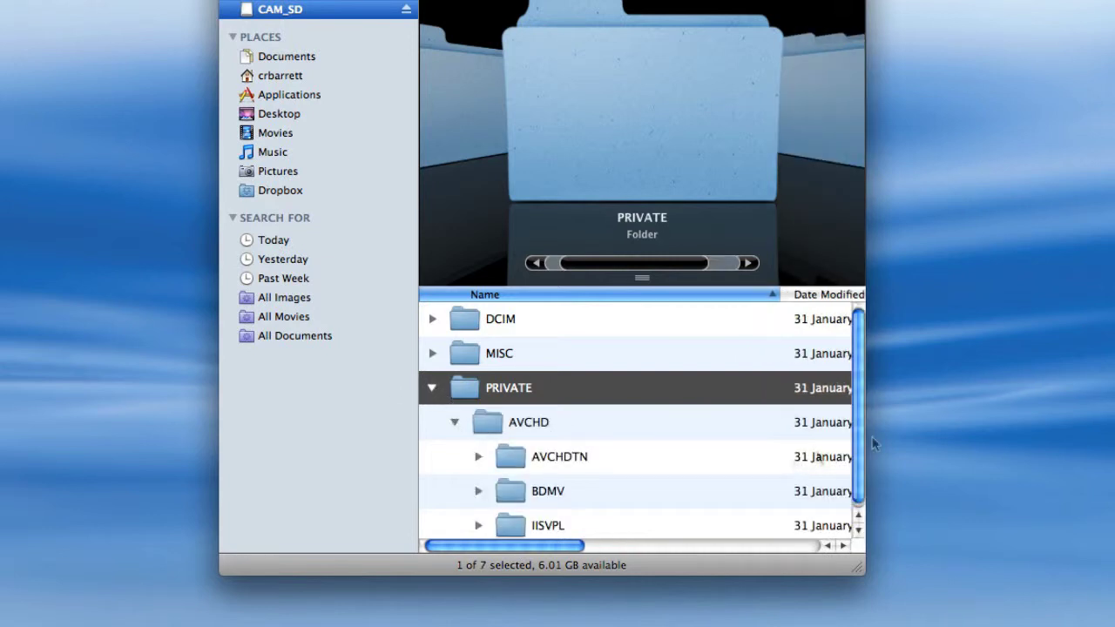
scroll(858, 462, "down", 1)
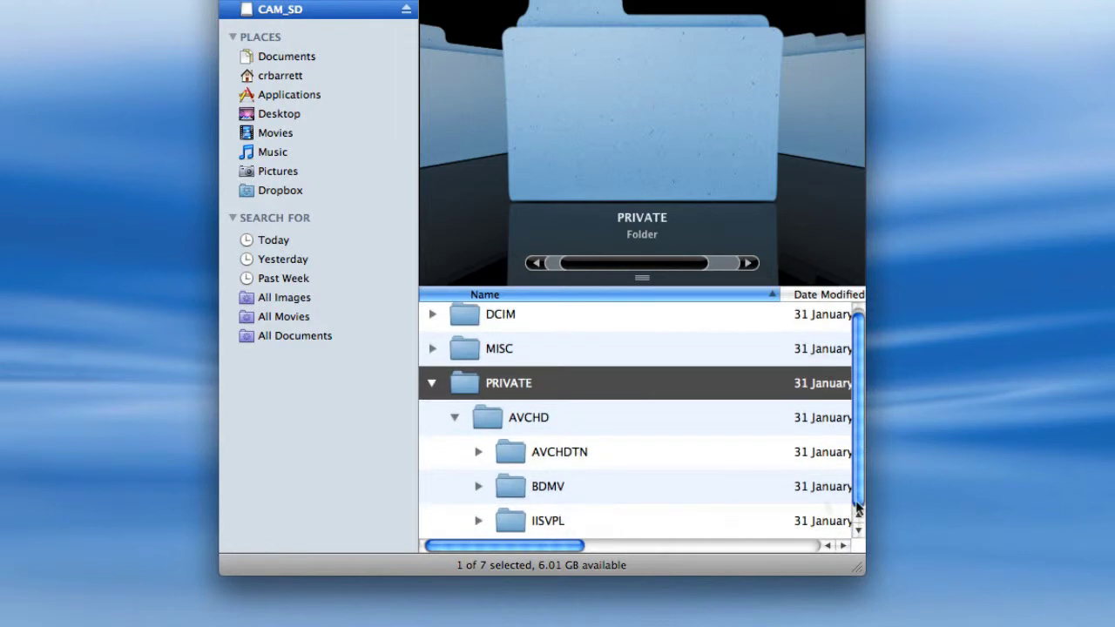
left_click(478, 488)
left_click_drag(859, 418, 858, 514)
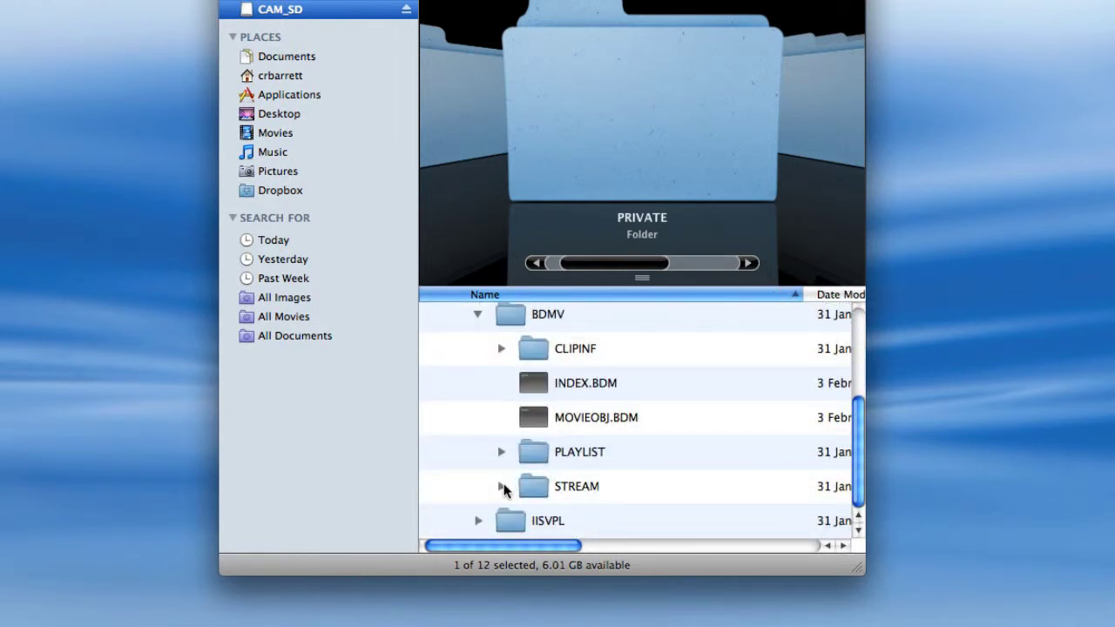
left_click(500, 486)
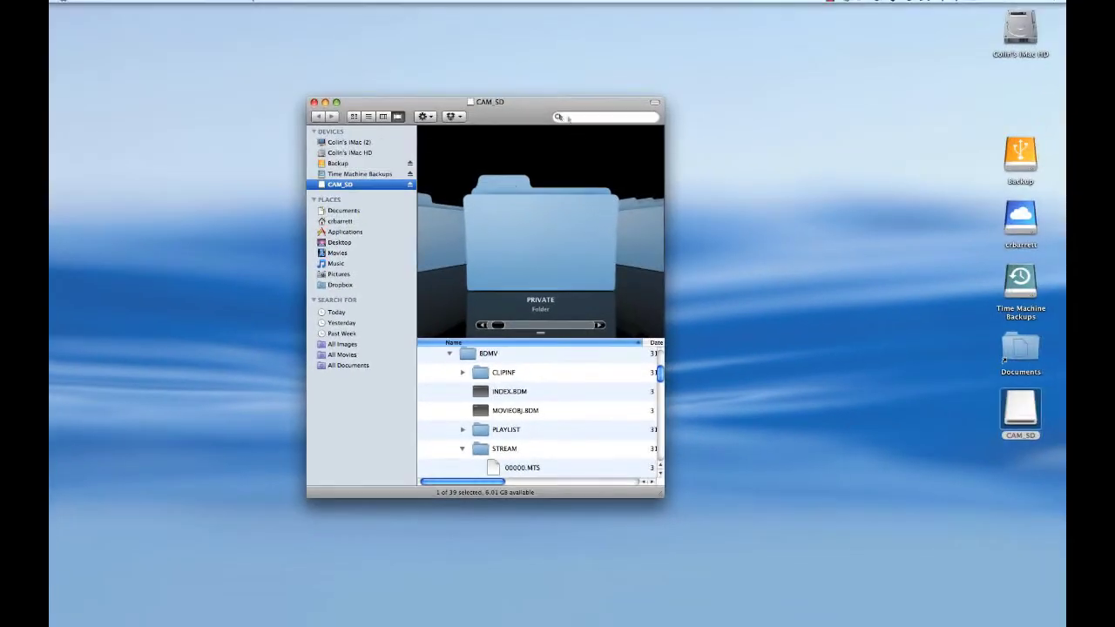
Enlarge and shift the Finder window, select STREAM and scroll through clips 00000–00017.MTS.
left_click(337, 103)
left_click_drag(615, 10, 466, 2)
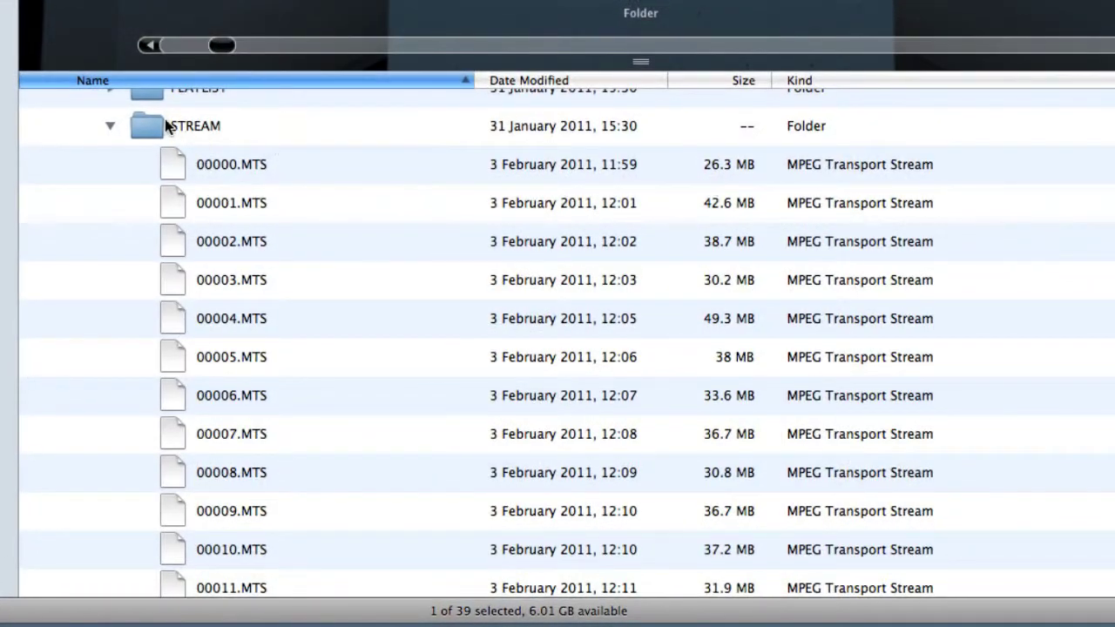
left_click(190, 128)
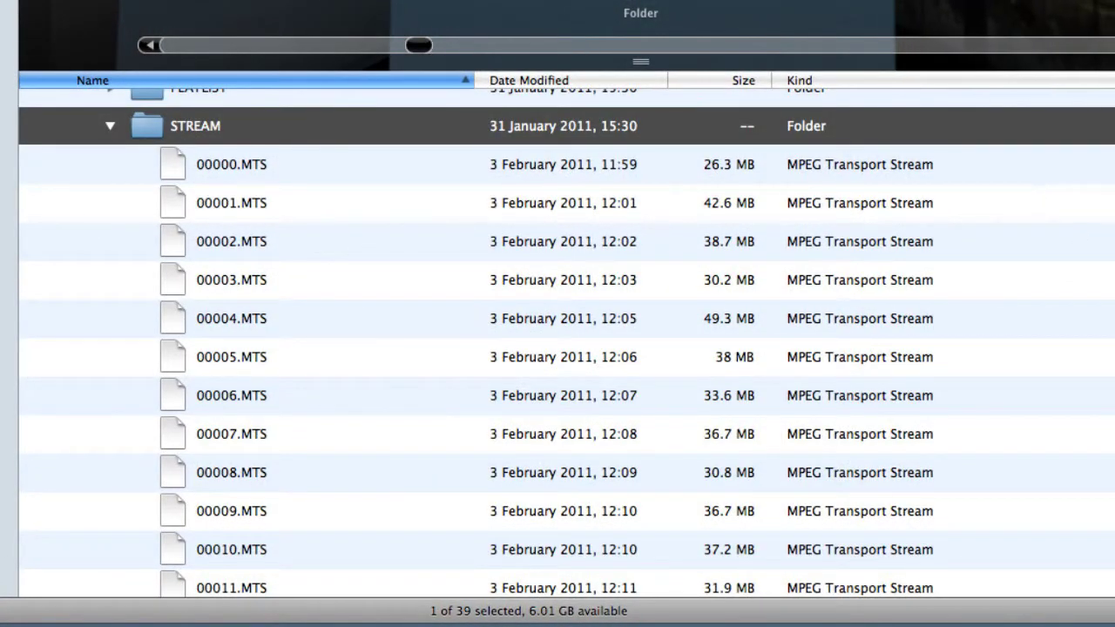
scroll(566, 343, "down", 5)
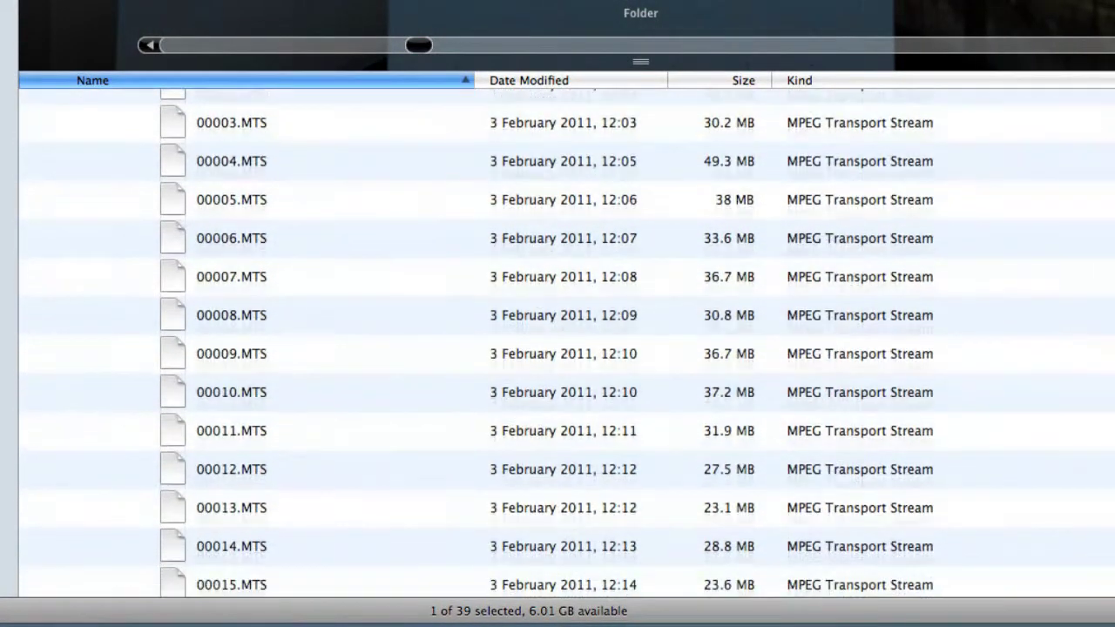
scroll(566, 344, "down", 1)
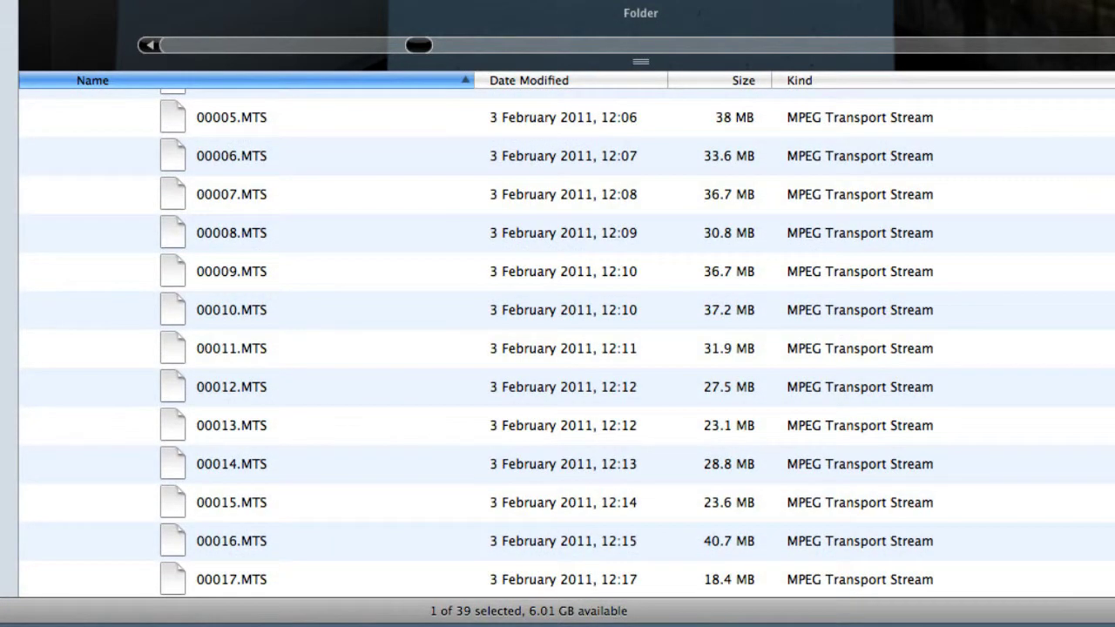
scroll(566, 343, "down", 1)
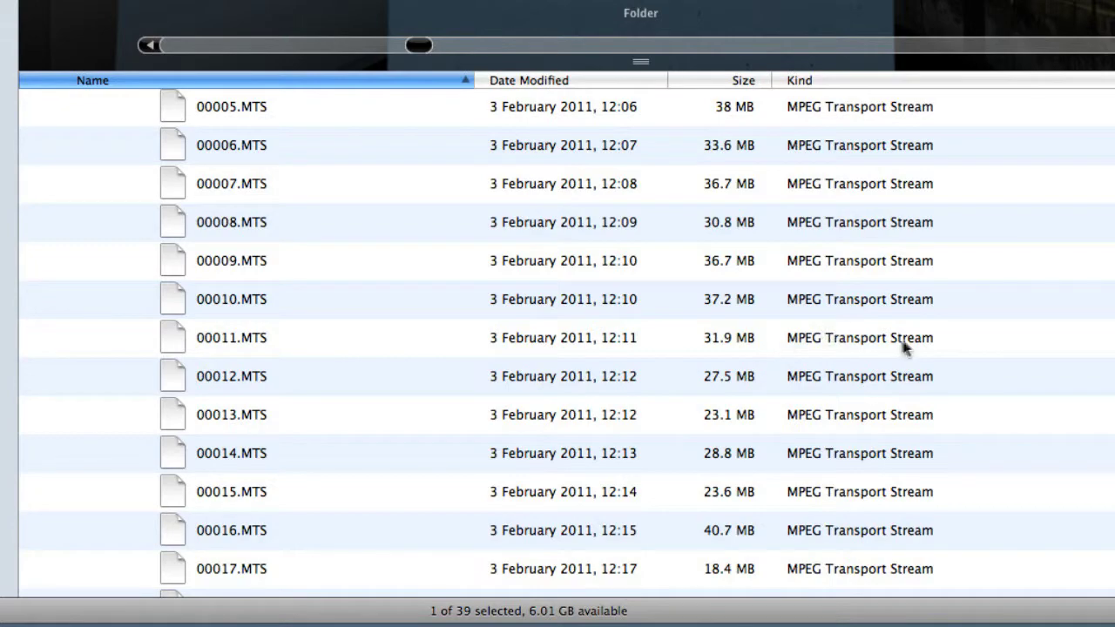
Quick Look clip 00012.MTS, enlarge the preview to a much bigger size, then close it.
left_click(240, 341)
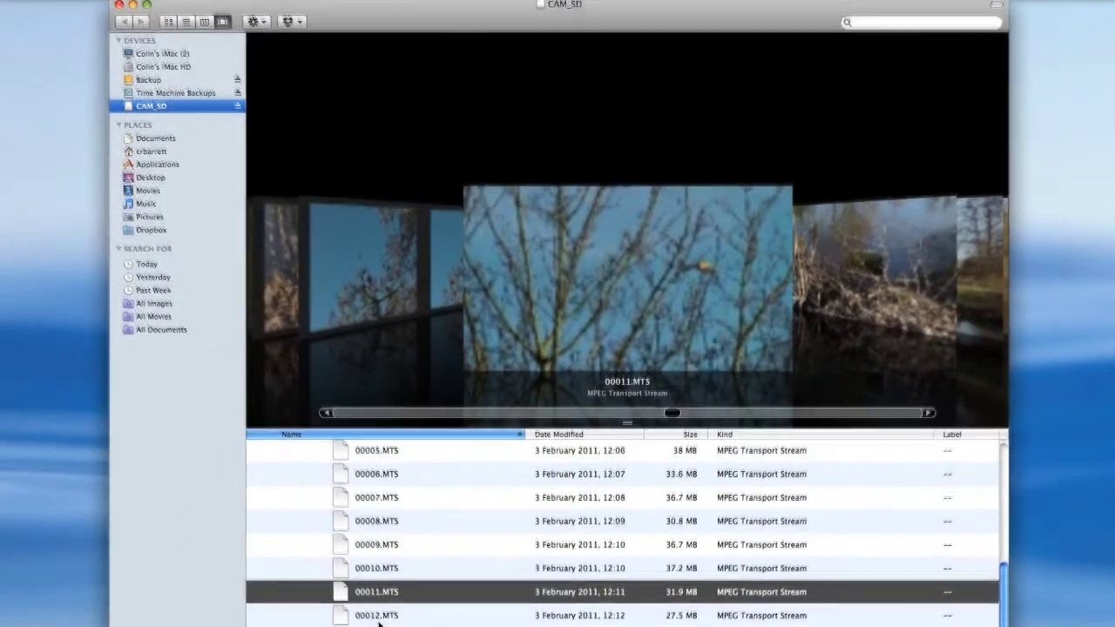
left_click(242, 393)
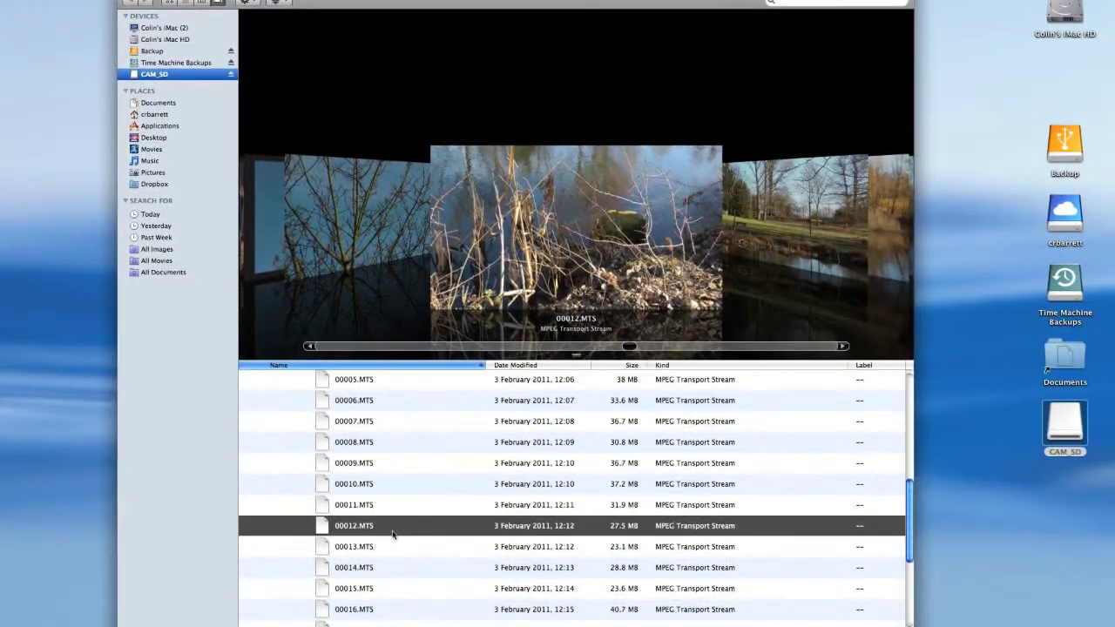
right_click(392, 533)
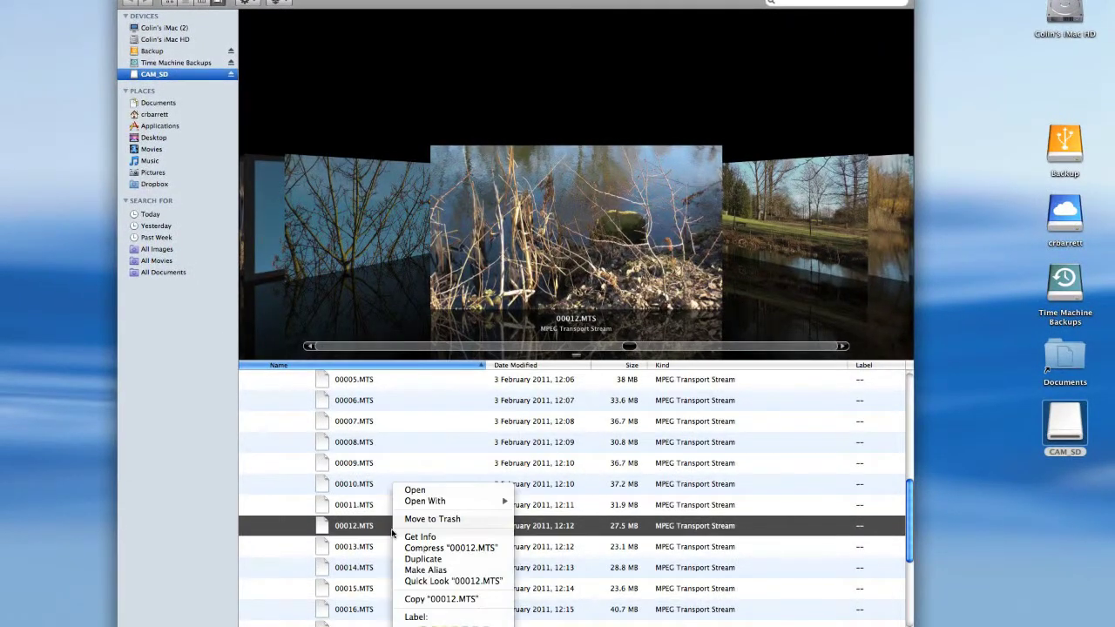
left_click(453, 581)
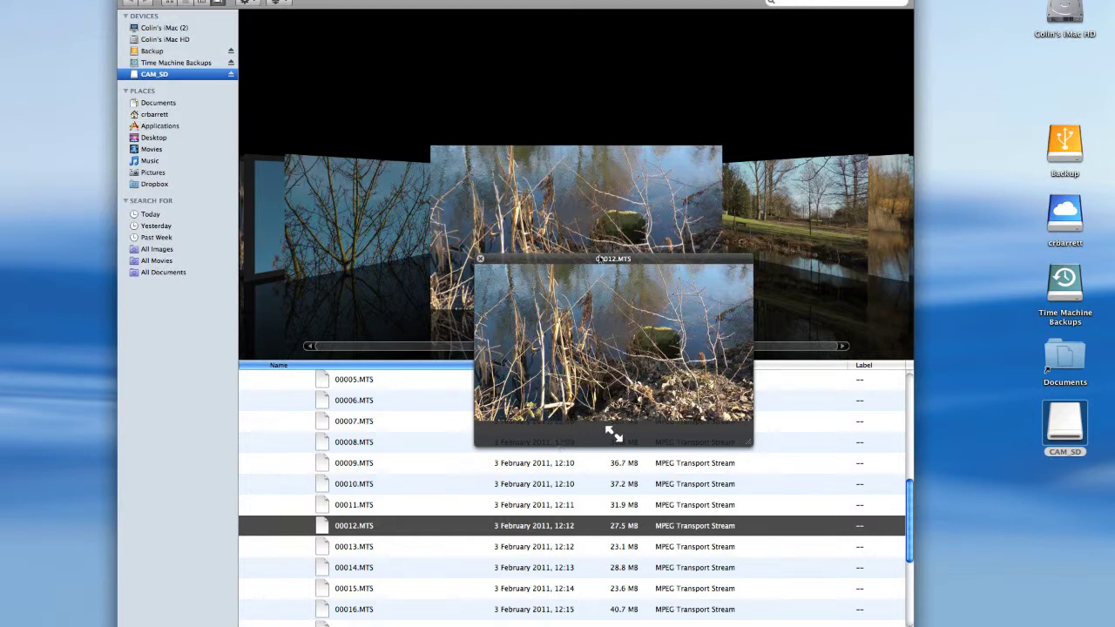
left_click_drag(600, 259, 568, 262)
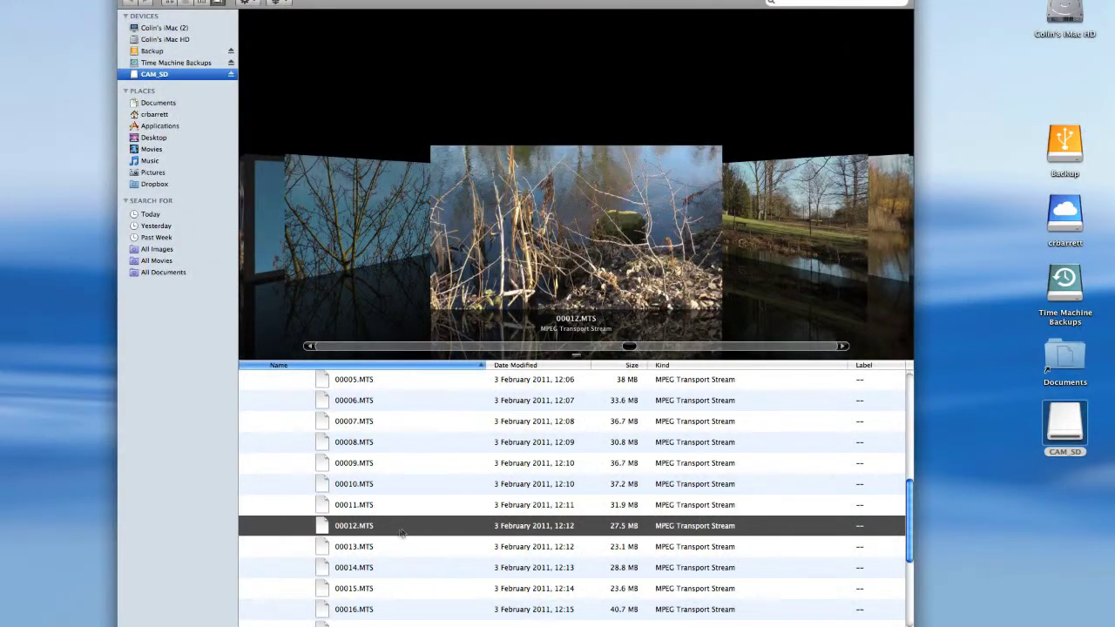
right_click(401, 530)
left_click(462, 507)
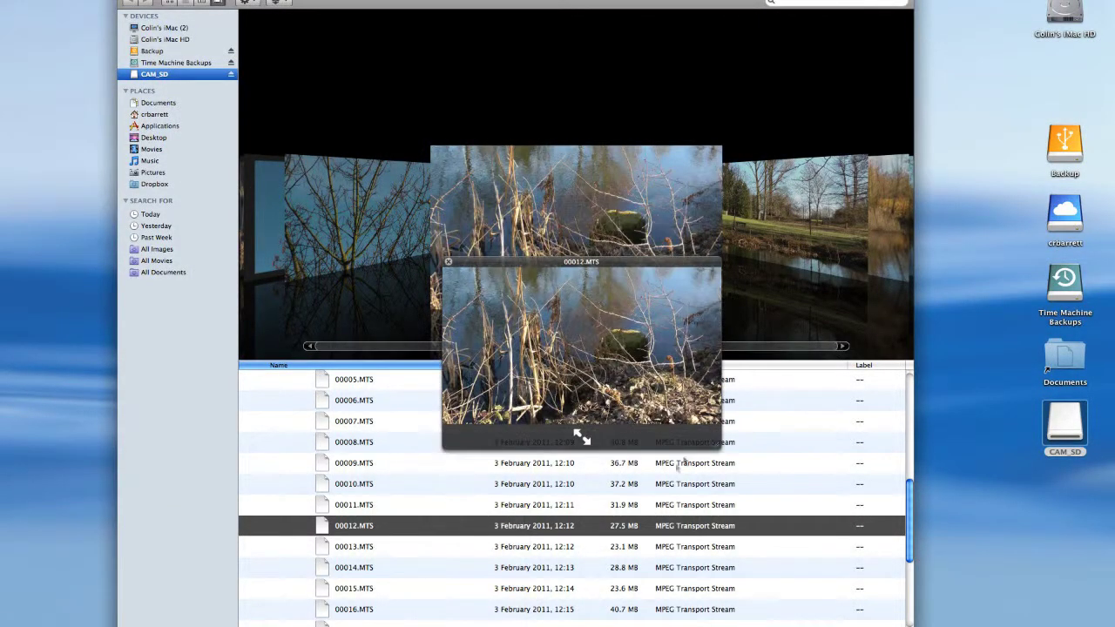
left_click_drag(719, 451, 1021, 623)
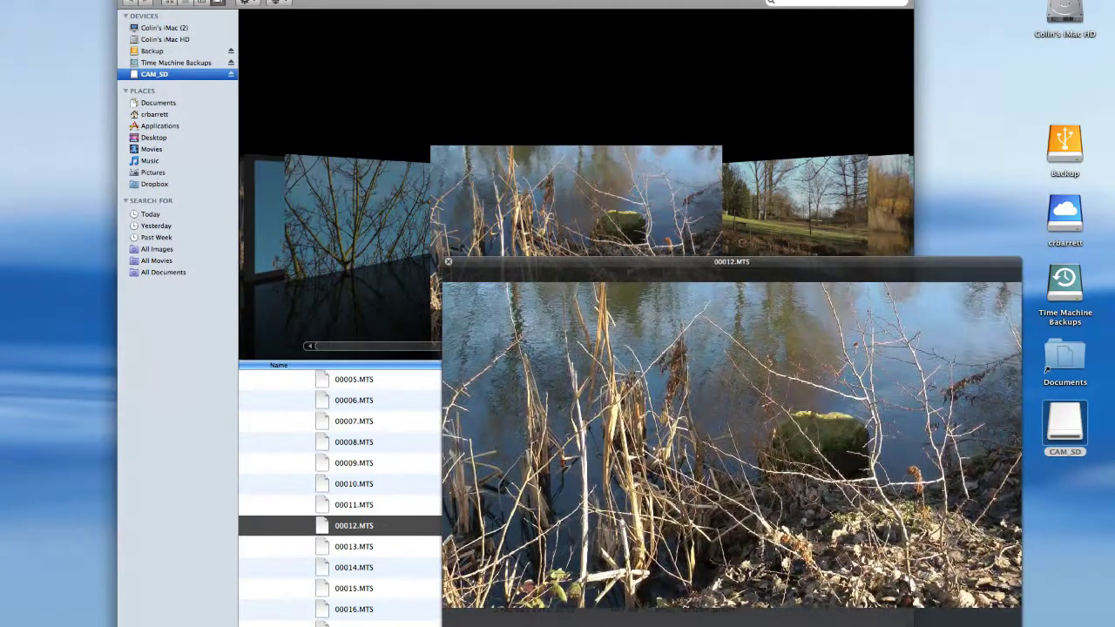
left_click(448, 261)
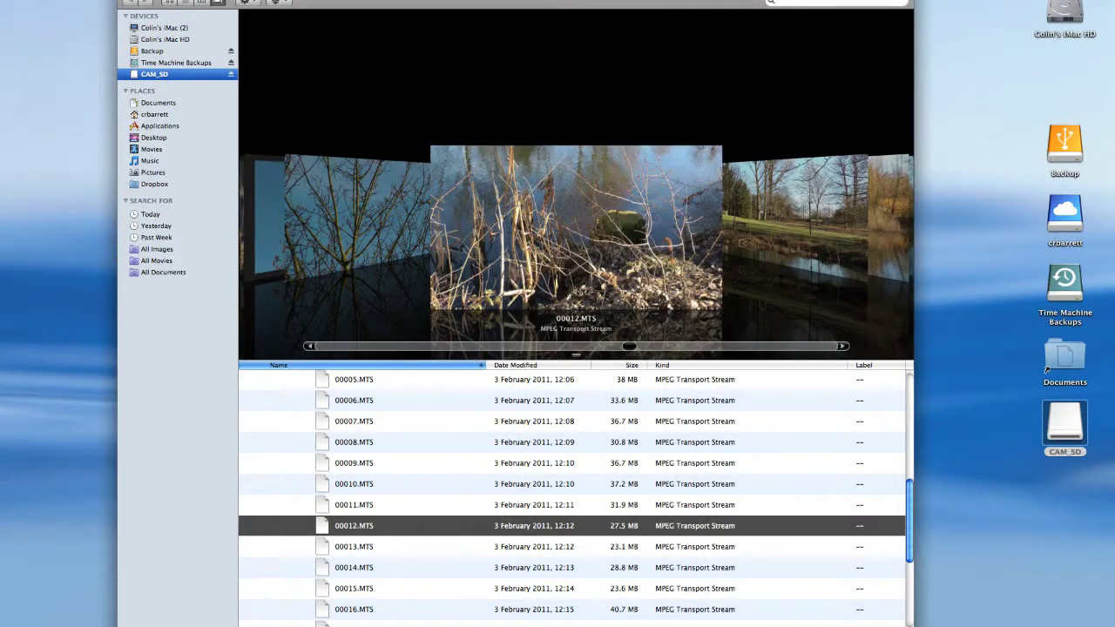
left_click(364, 546)
left_click(364, 567)
left_click(366, 589)
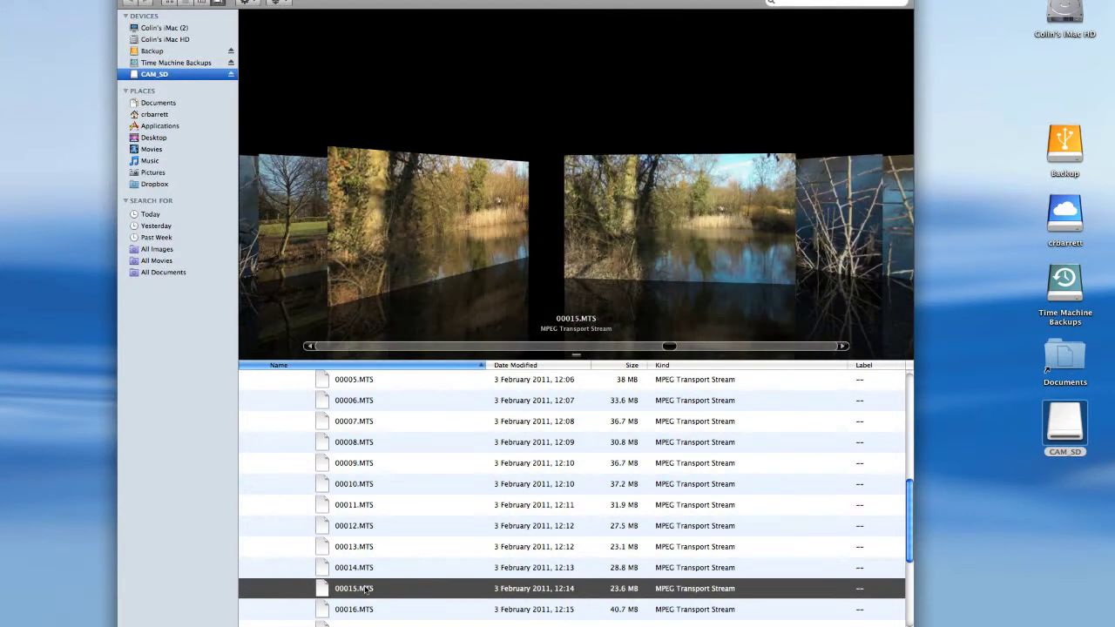
left_click(362, 567)
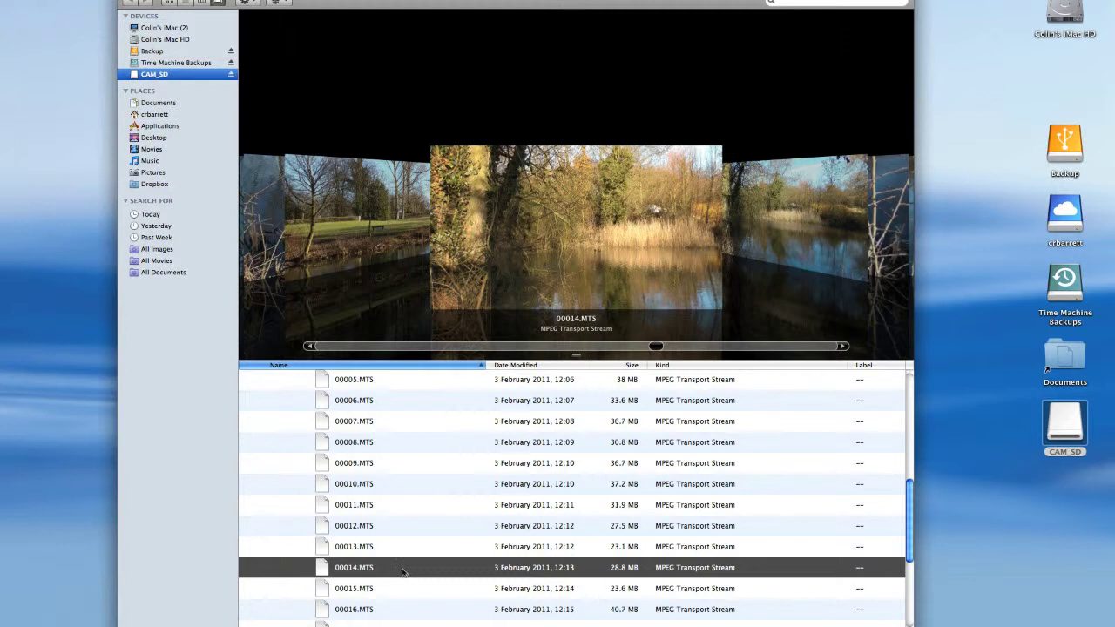
left_click(363, 527)
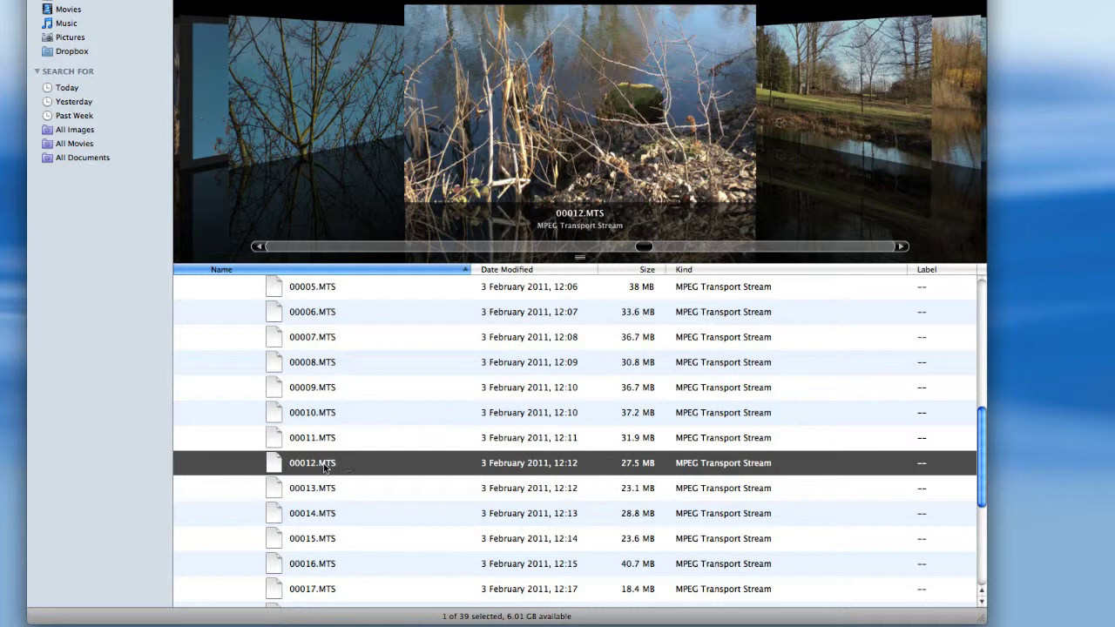
Launch Turbo.264 HD from the Dock and place the Finder window showing 00012.MTS beside it.
mouse_move(349, 615)
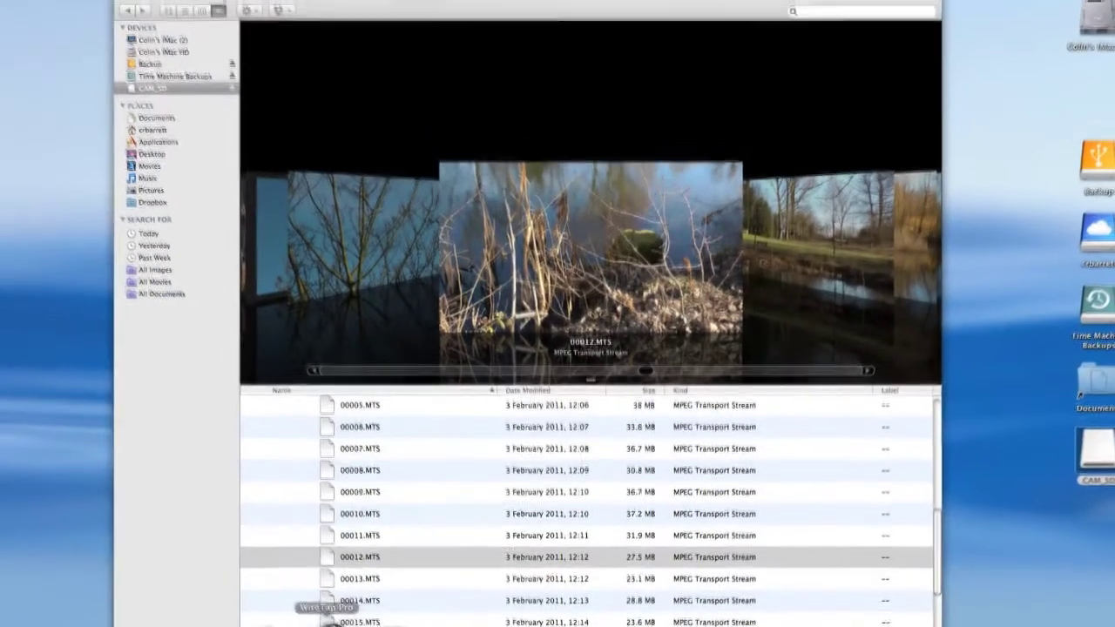
left_click(329, 620)
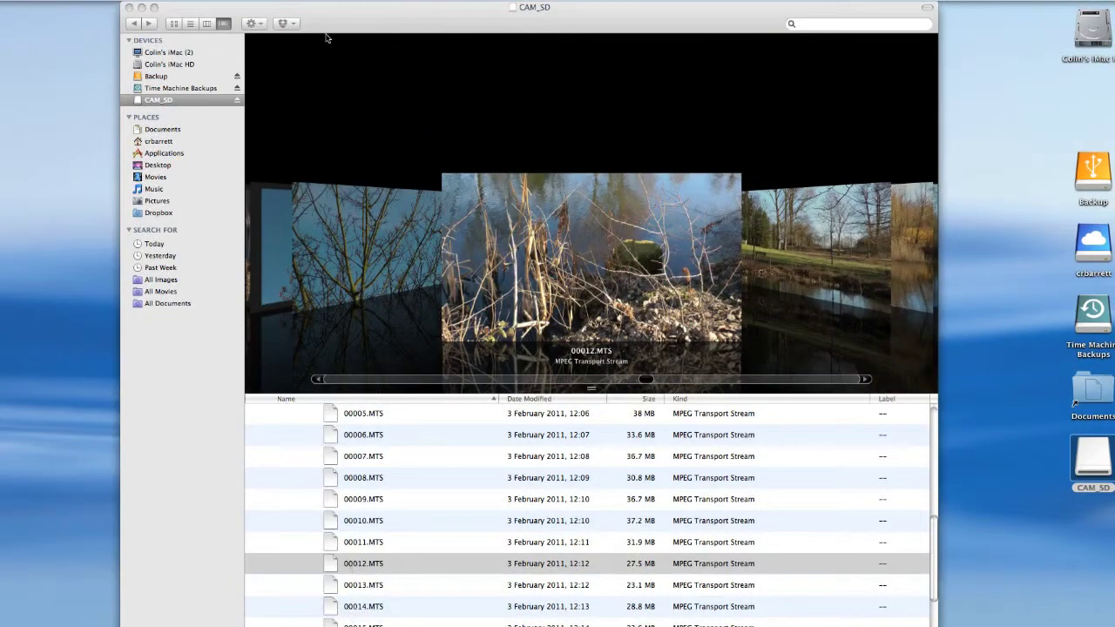
left_click(372, 16)
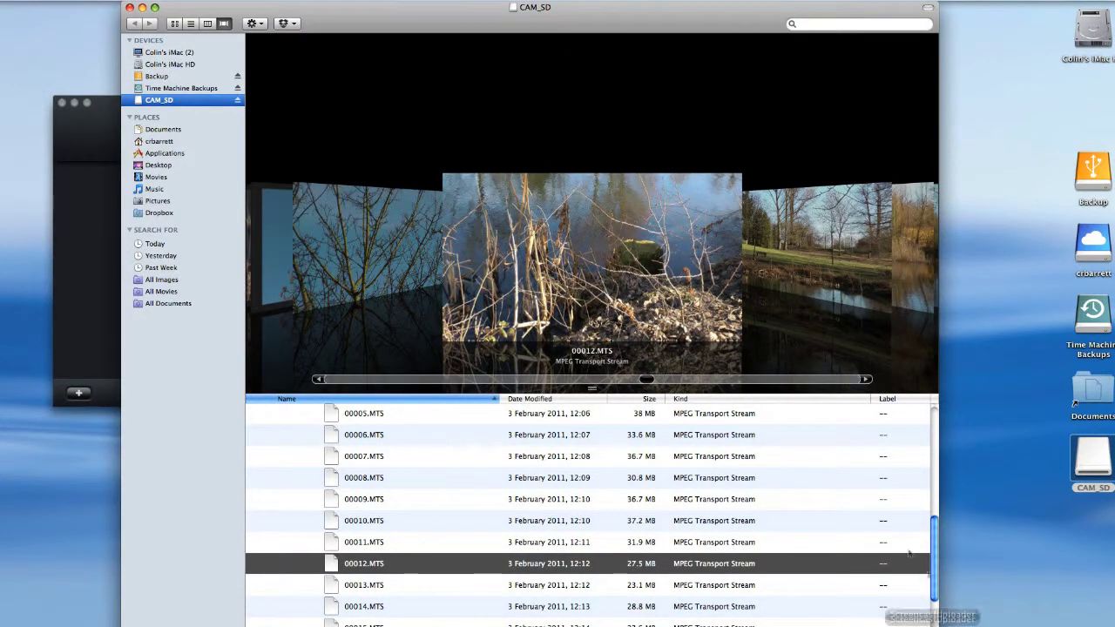
left_click(155, 7)
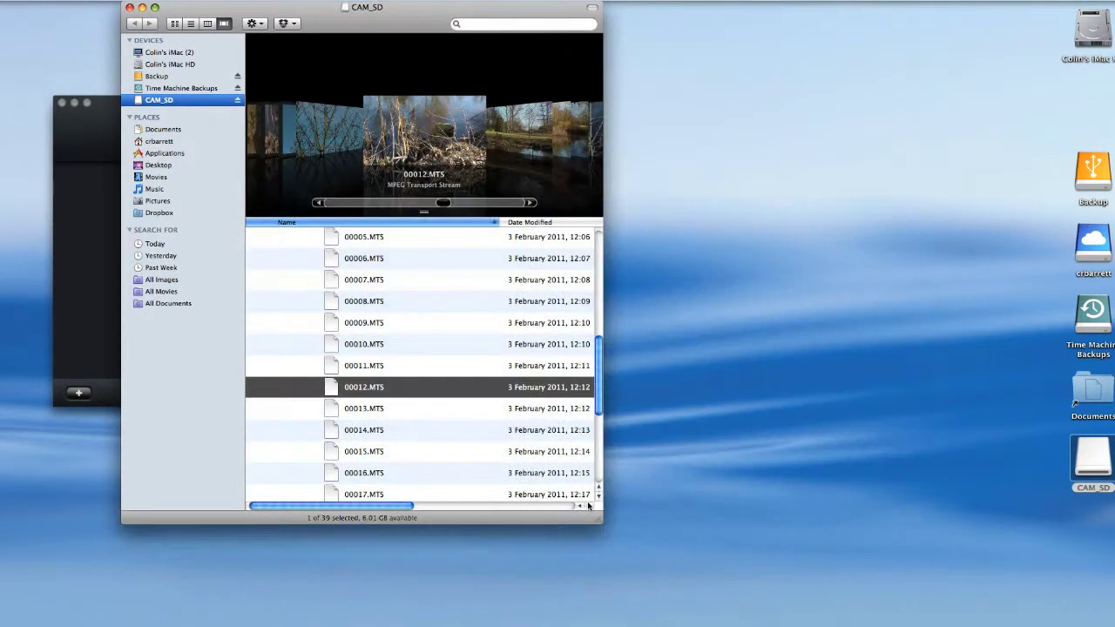
left_click_drag(304, 2, 664, 31)
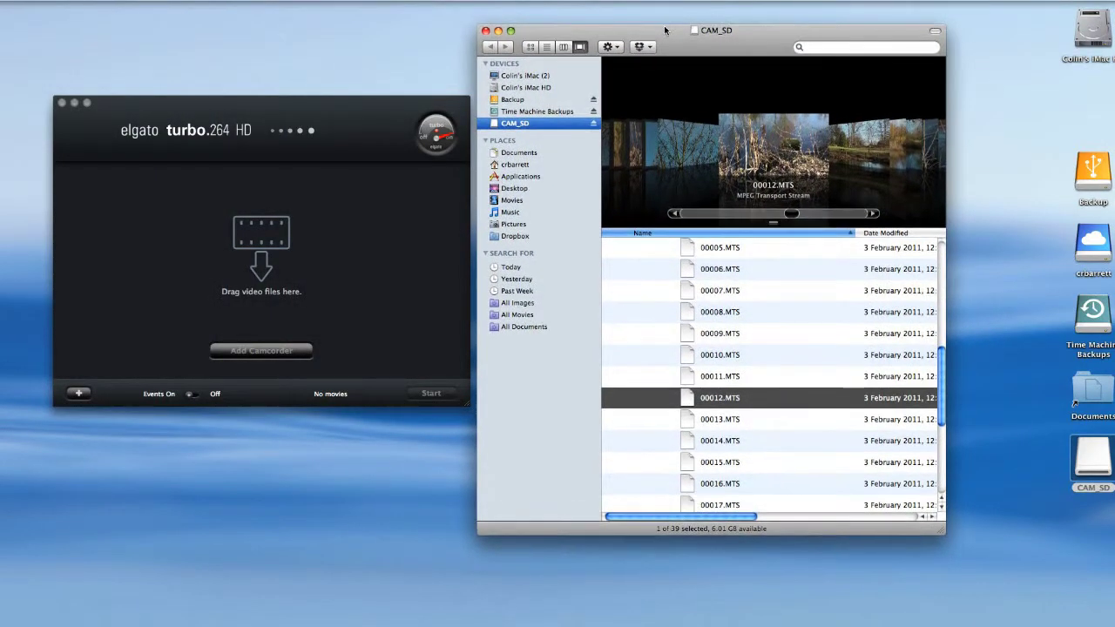
left_click(364, 120)
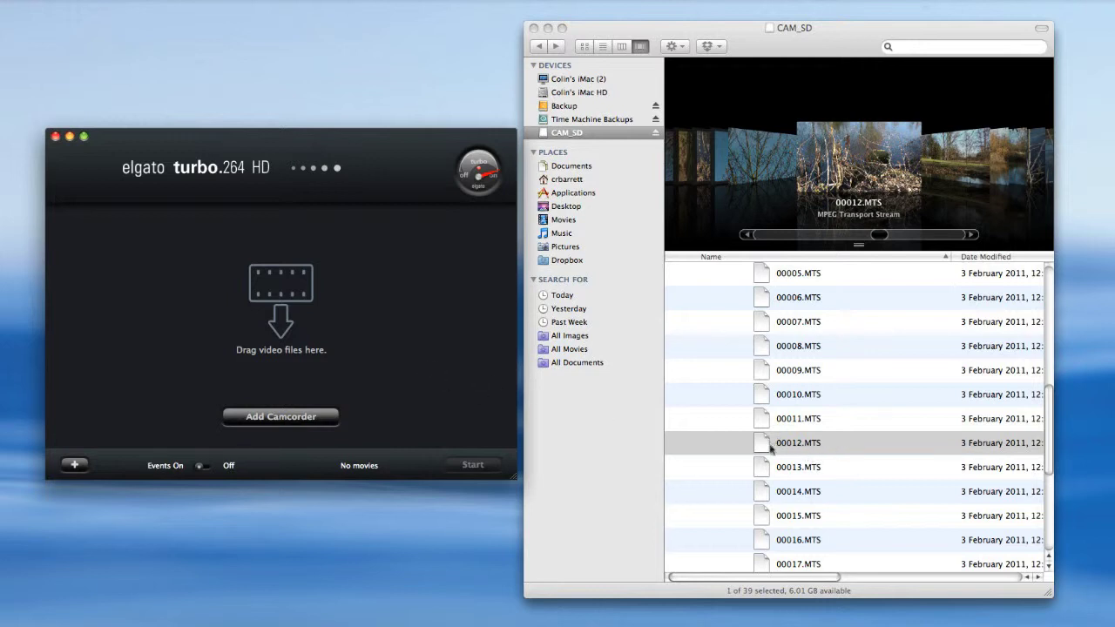
left_click(767, 446)
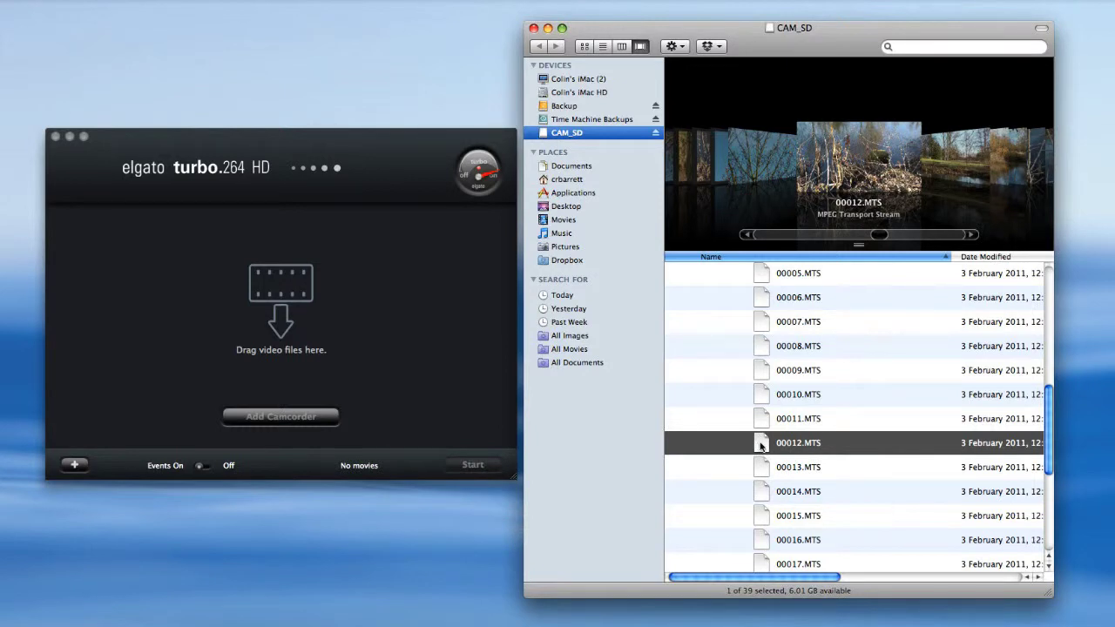
Drag 00012.MTS into Turbo.264 as Clip 13, play its preview and pause near 00:09.
left_click_drag(759, 445, 283, 291)
mouse_move(131, 263)
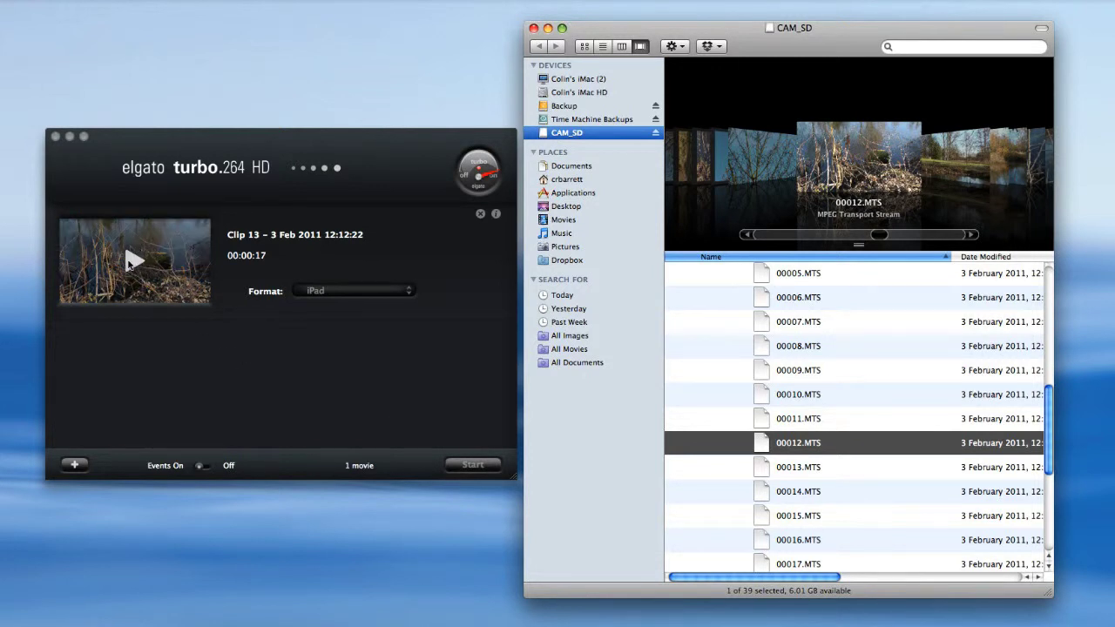
left_click(133, 263)
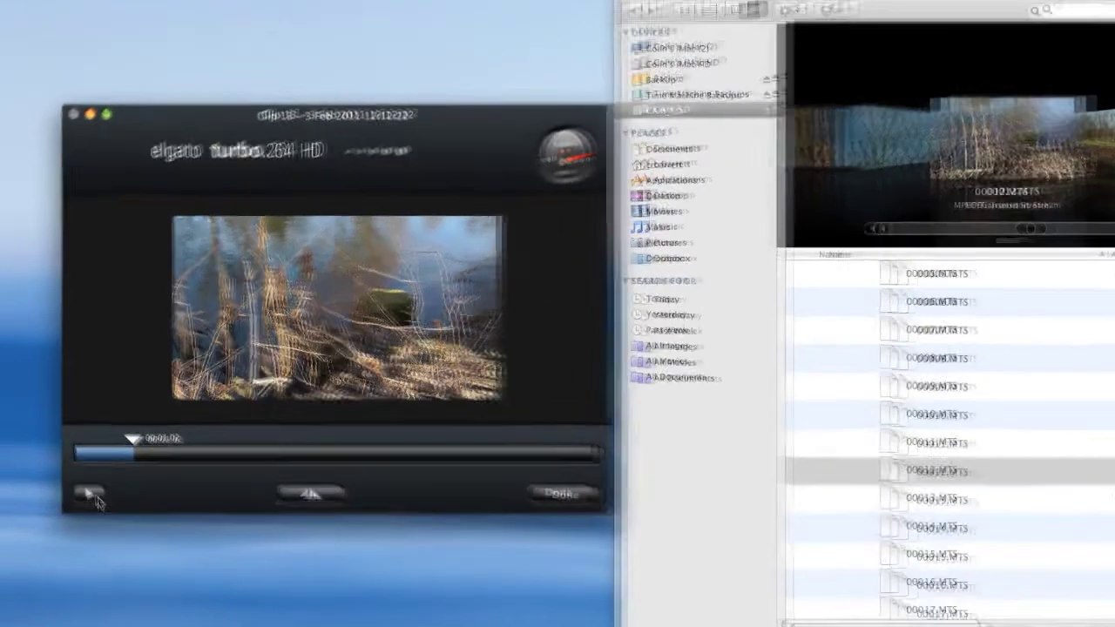
left_click(73, 471)
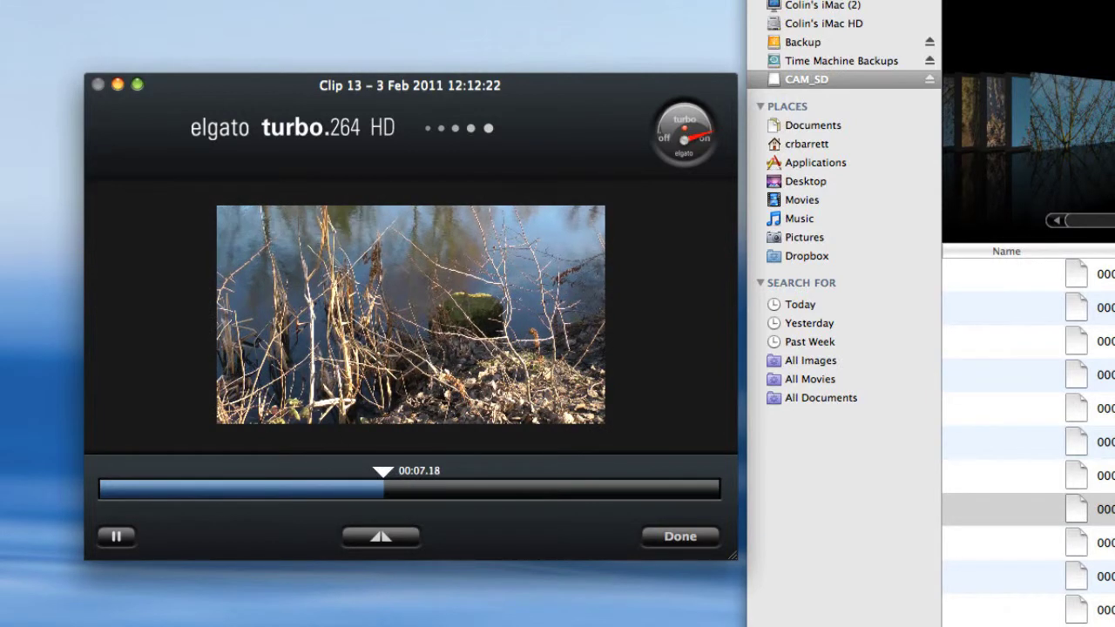
left_click(116, 536)
Trim Clip 13 to keep only the range from 00:04.02 to 00:12.00.
left_click(371, 540)
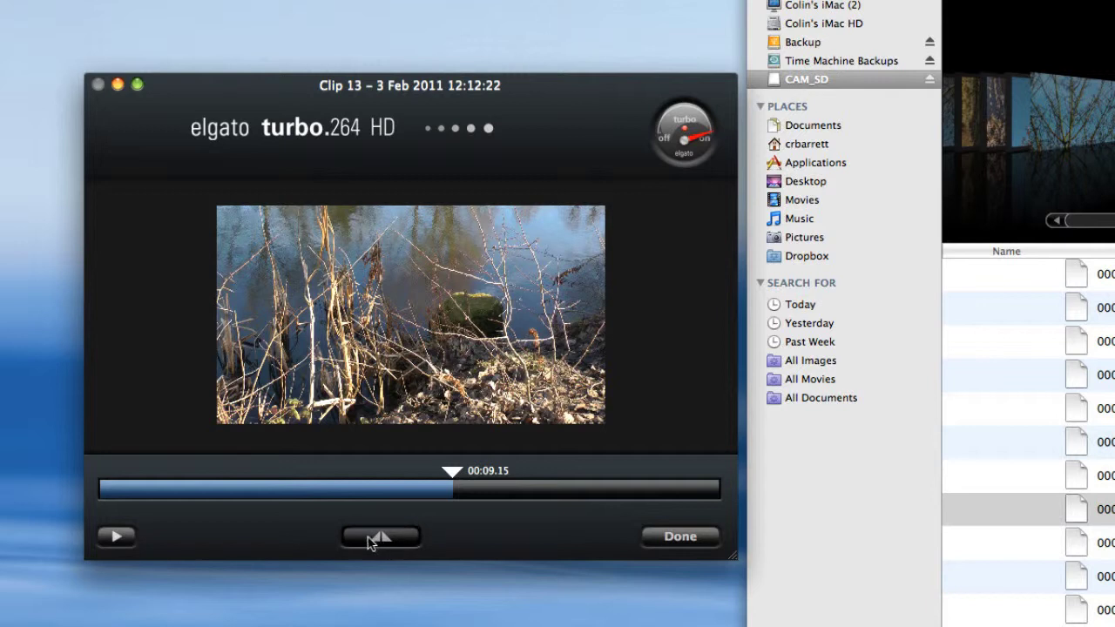
left_click_drag(448, 512, 271, 507)
left_click(458, 508)
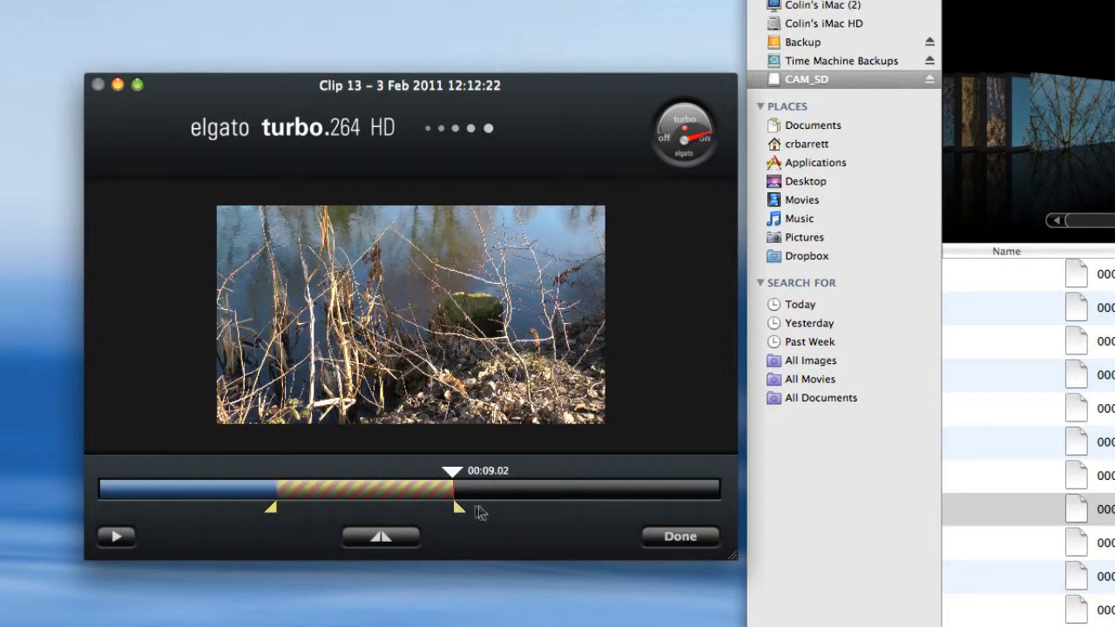
left_click_drag(459, 509, 547, 508)
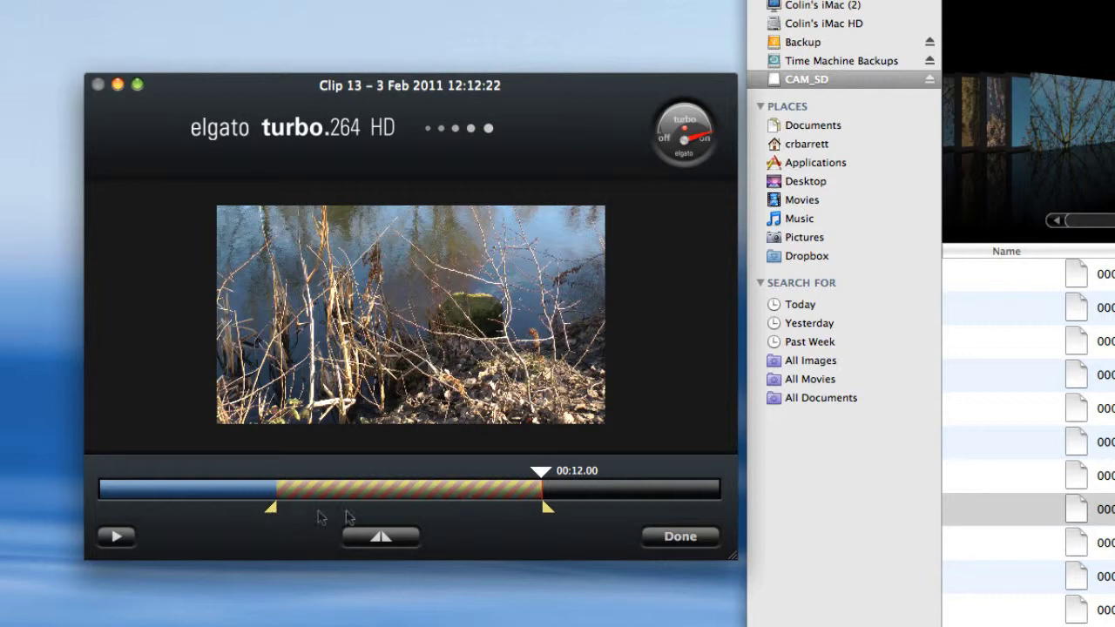
mouse_move(541, 471)
left_mouse_down()
mouse_move(274, 475)
mouse_move(545, 470)
left_mouse_up()
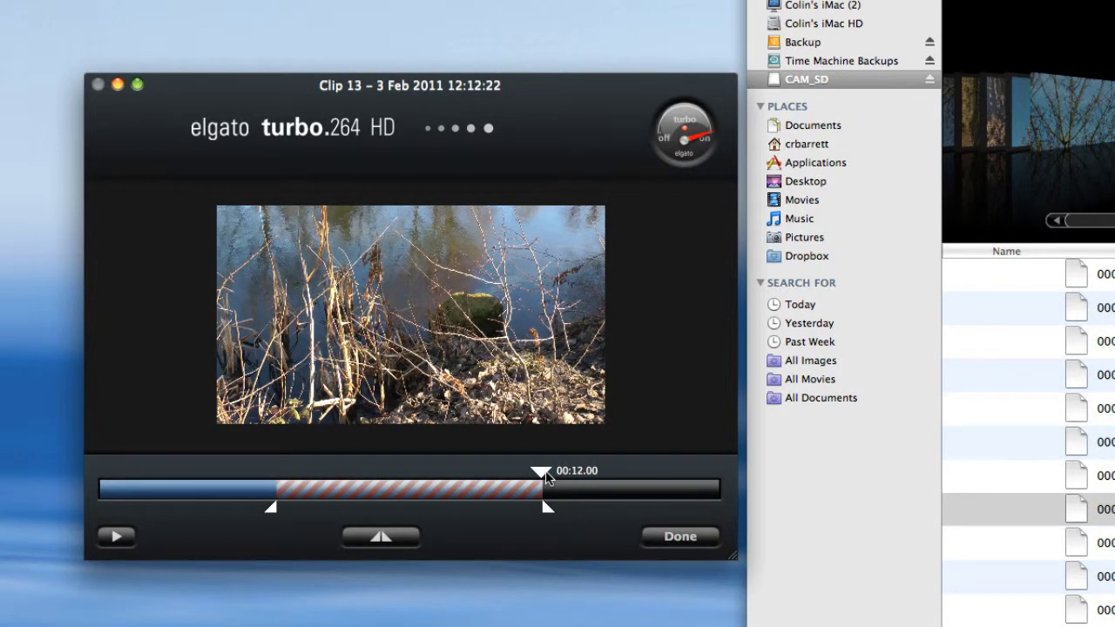
Confirm the trim with Done and choose Edit... from the Format presets to open Settings.
left_click(700, 545)
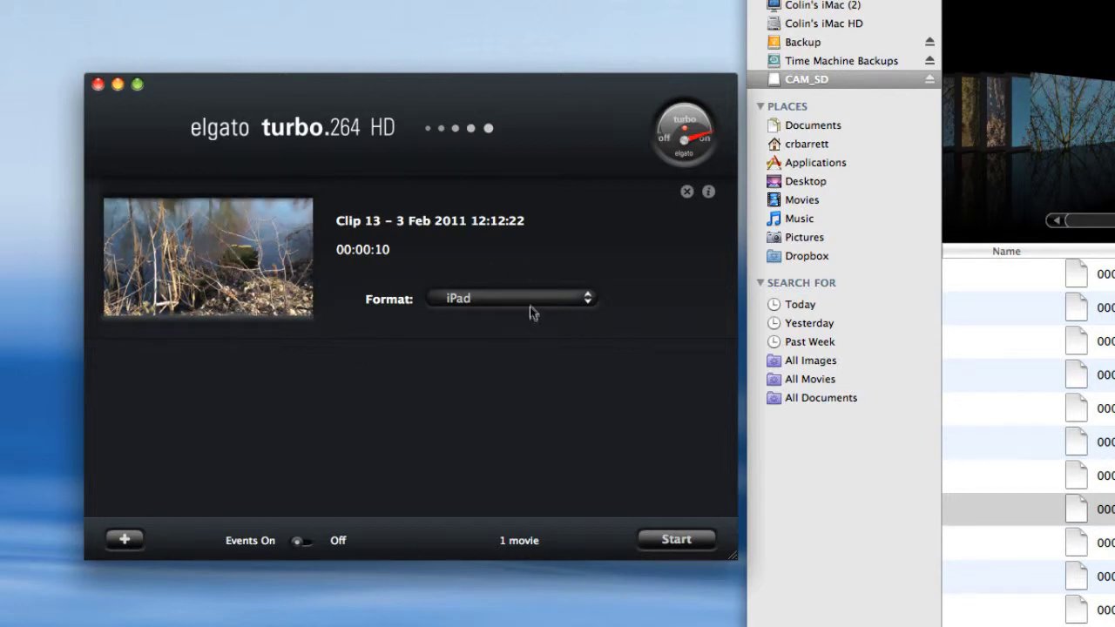
left_click(555, 300)
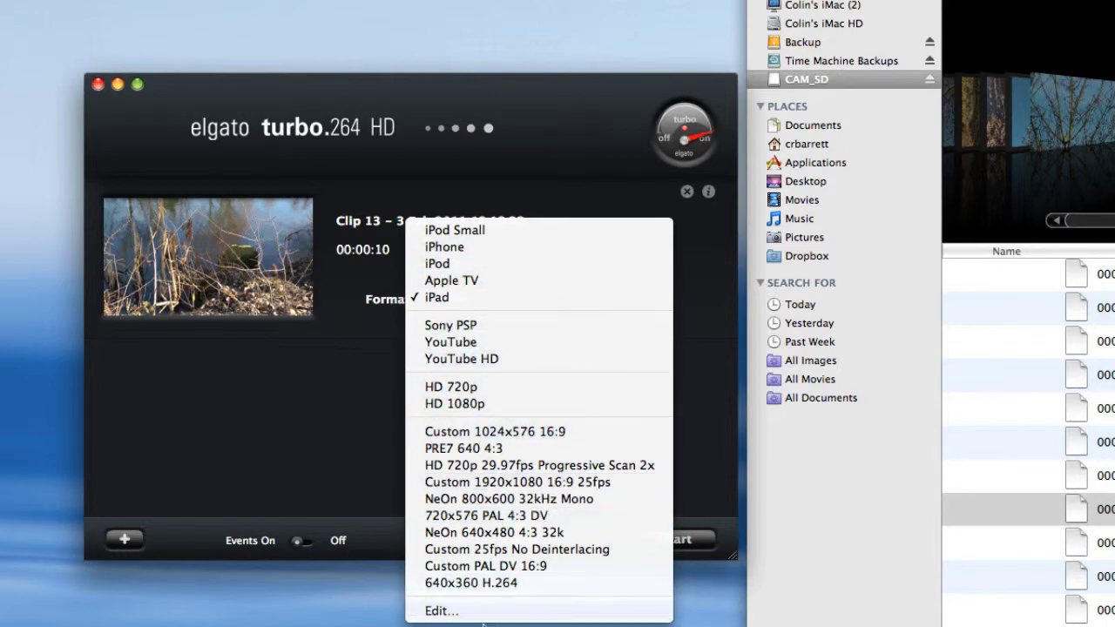
left_click(372, 593)
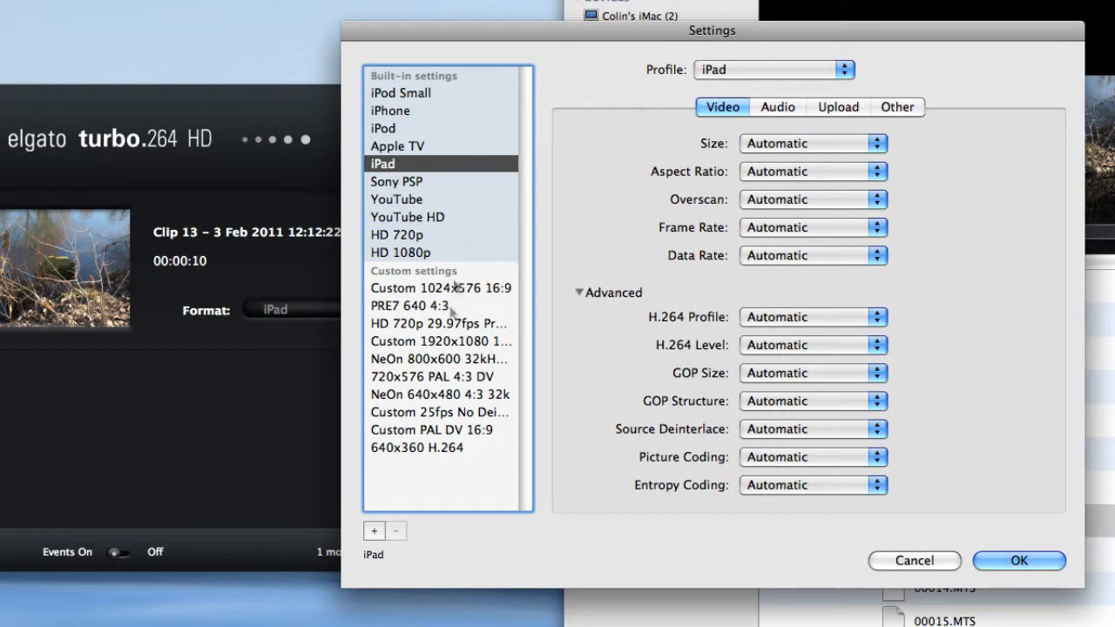
Base a preset on HD 1080p with Custom size, leaving frame rate, overscan and aspect ratio Automatic.
left_click(399, 253)
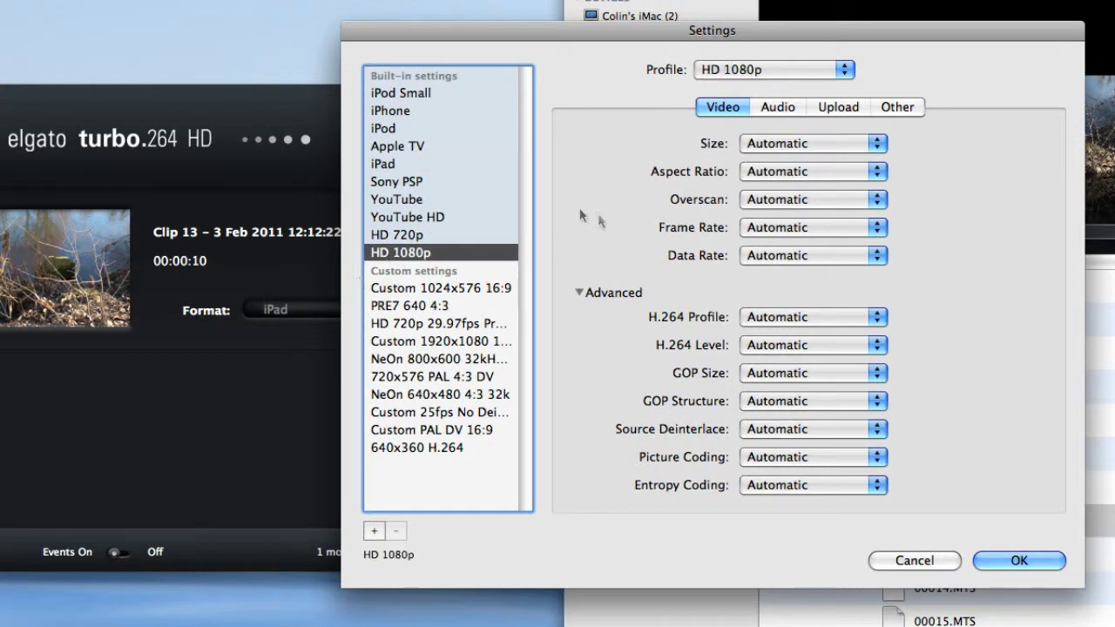
left_click(804, 141)
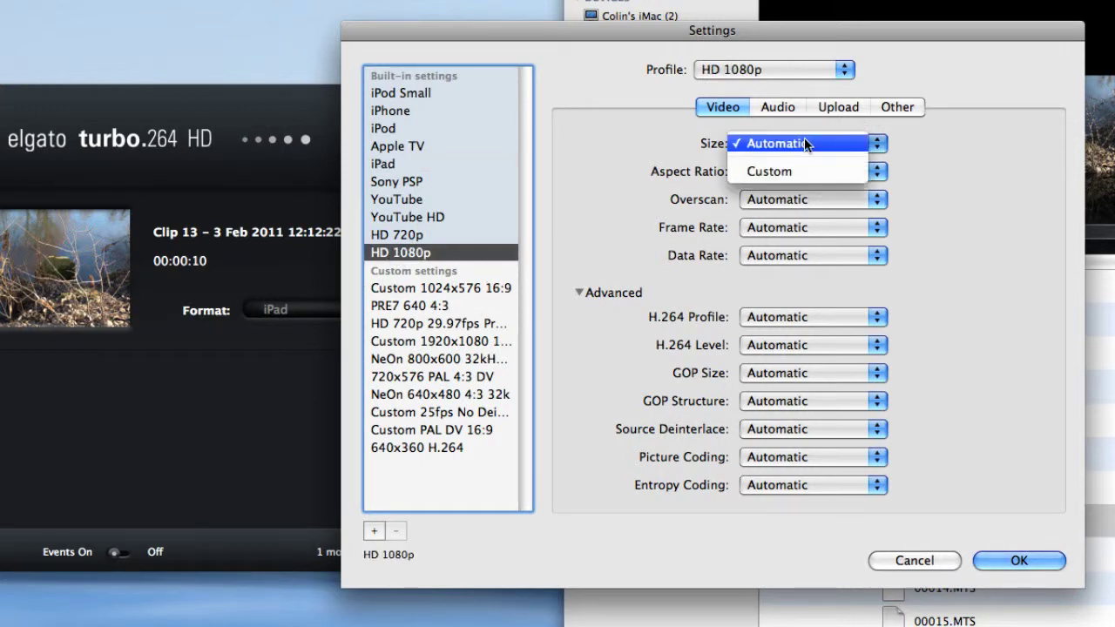
left_click(801, 165)
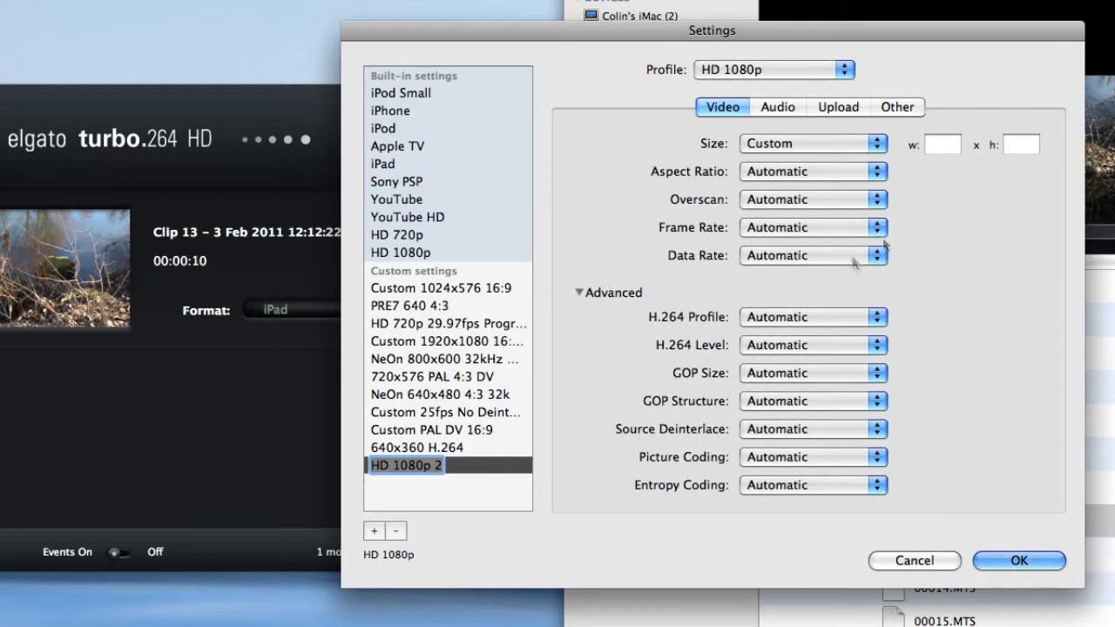
left_click(870, 228)
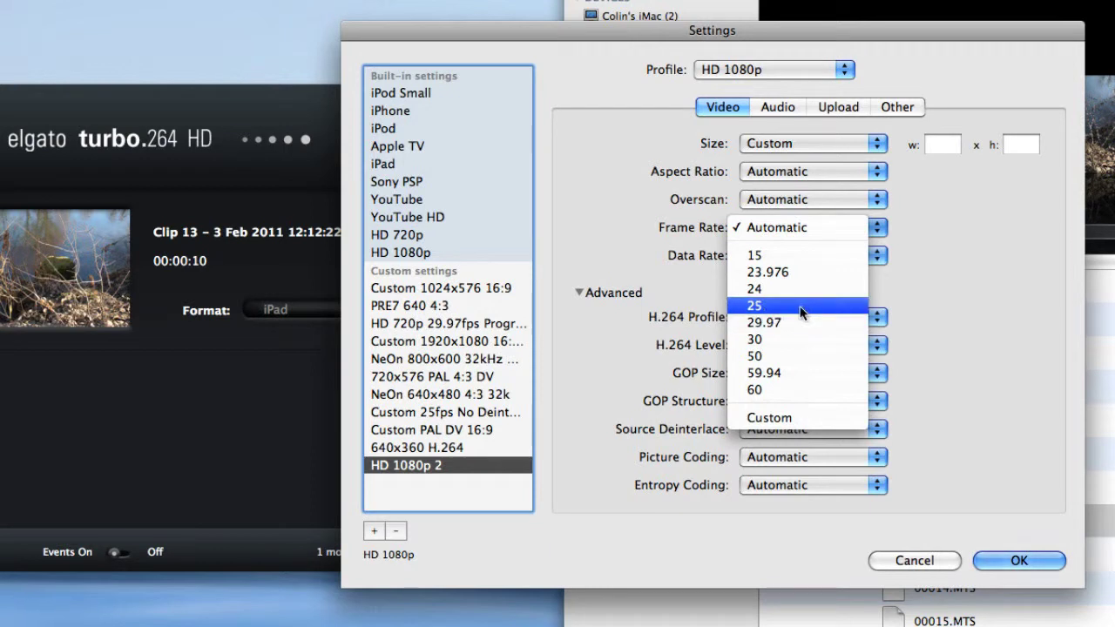
left_click(892, 350)
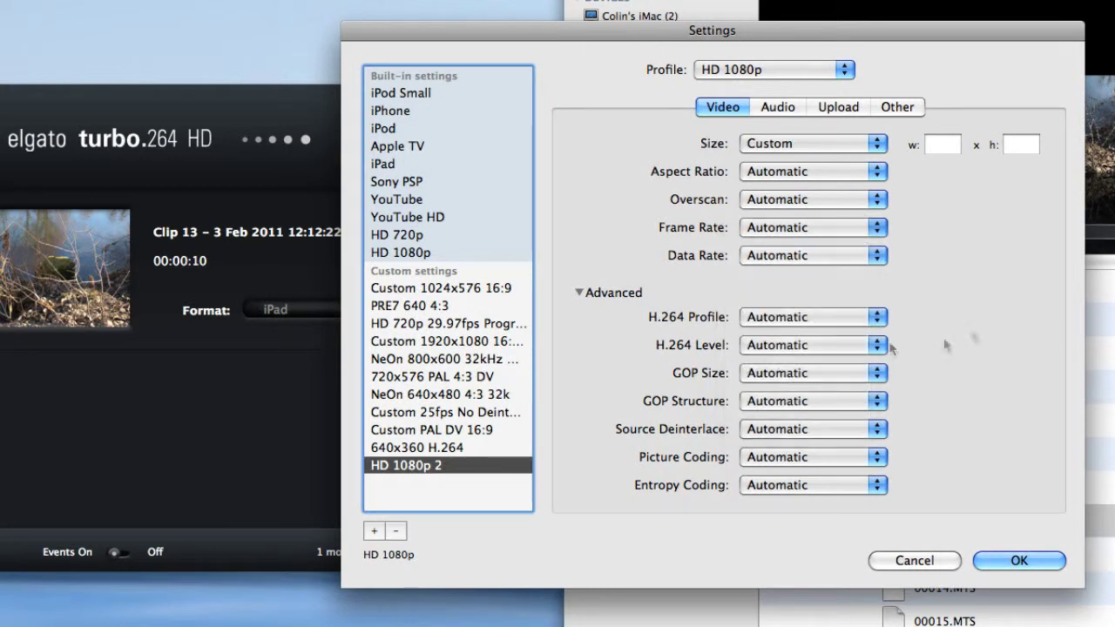
left_click(875, 201)
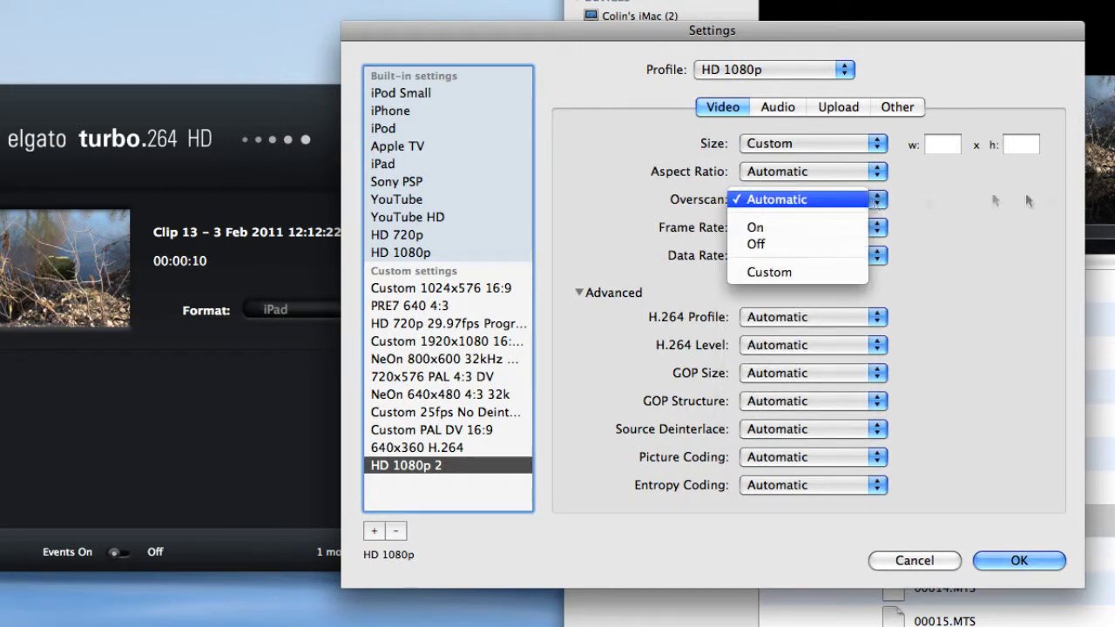
left_click(1052, 202)
left_click(857, 174)
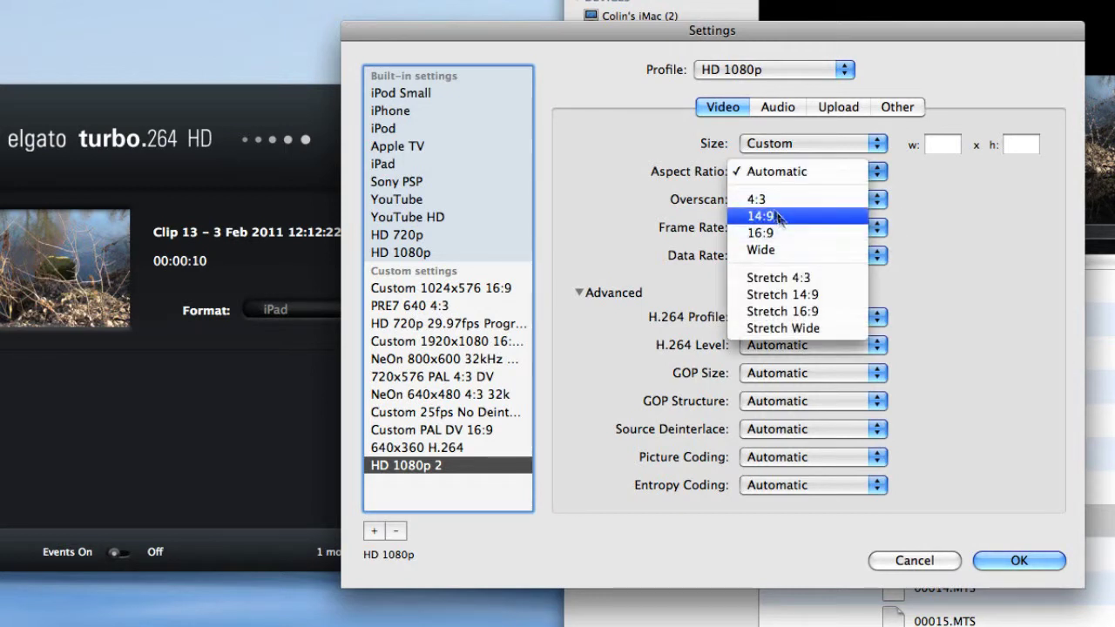
left_click(713, 193)
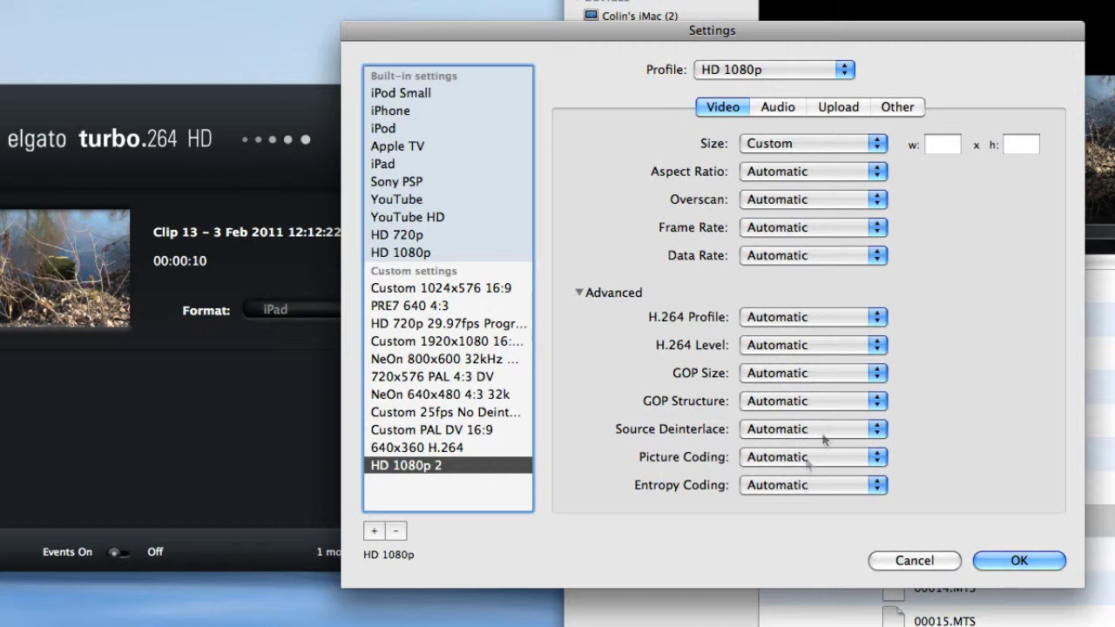
left_click(777, 110)
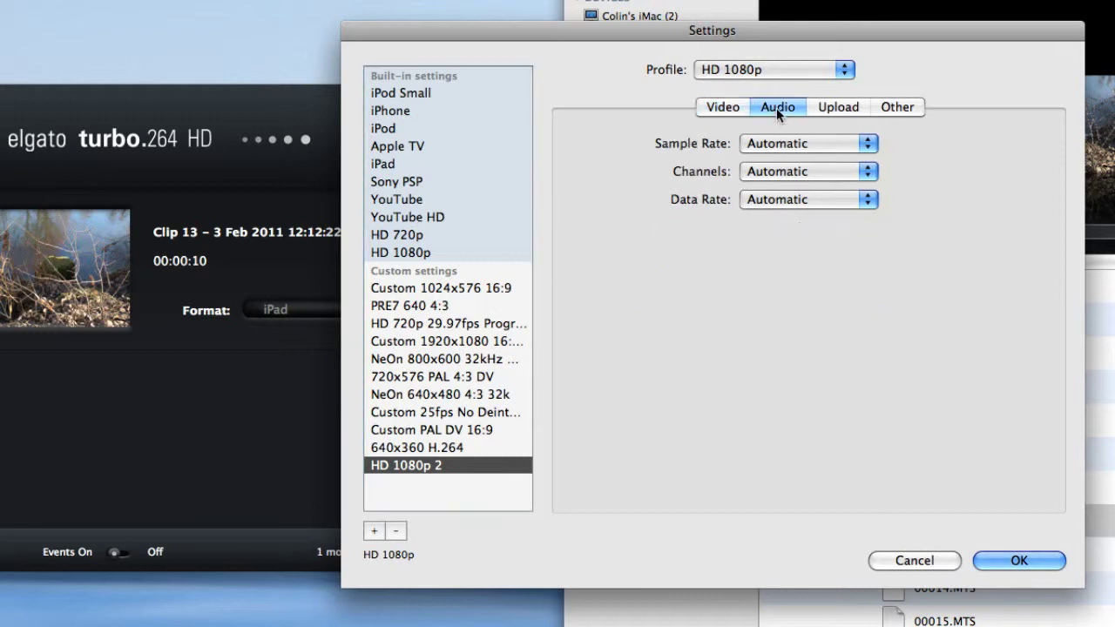
left_click(805, 143)
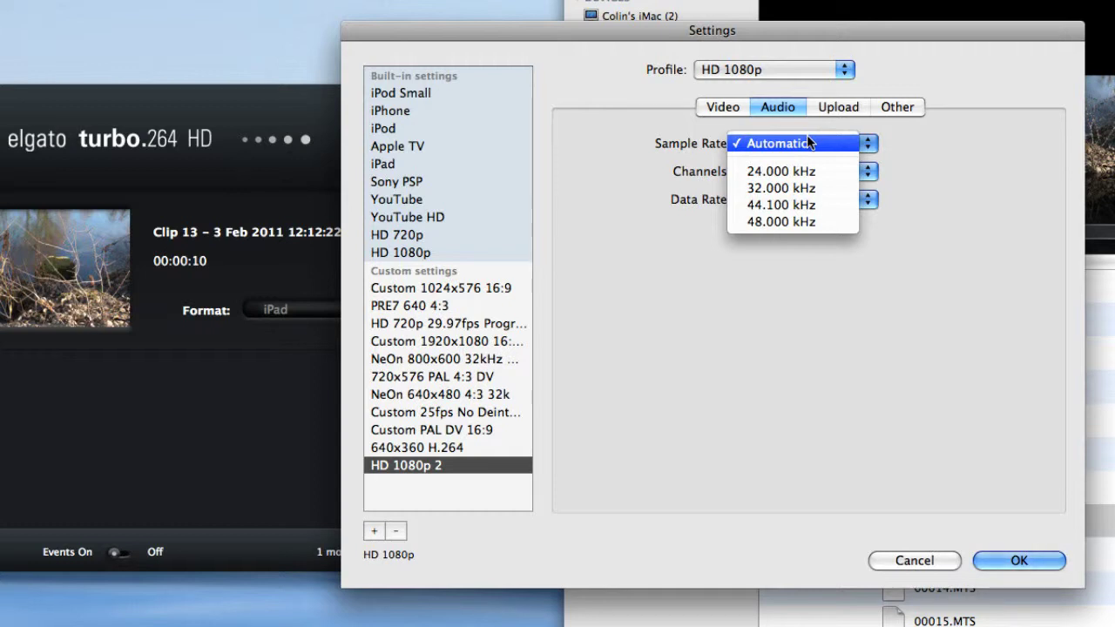
left_click(958, 155)
left_click(820, 199)
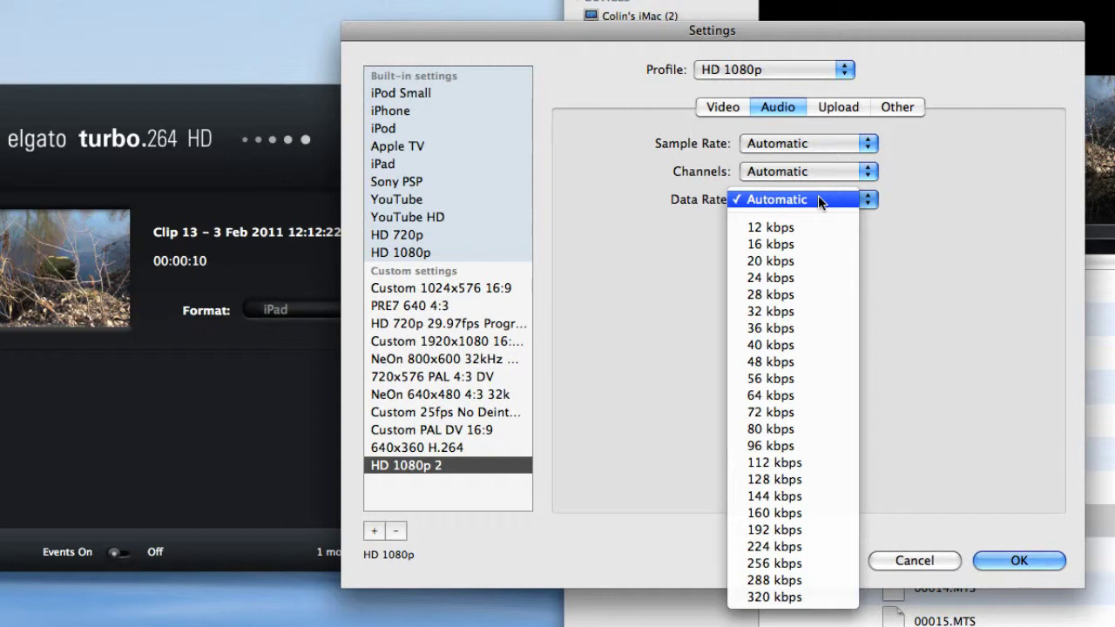
left_click(1036, 245)
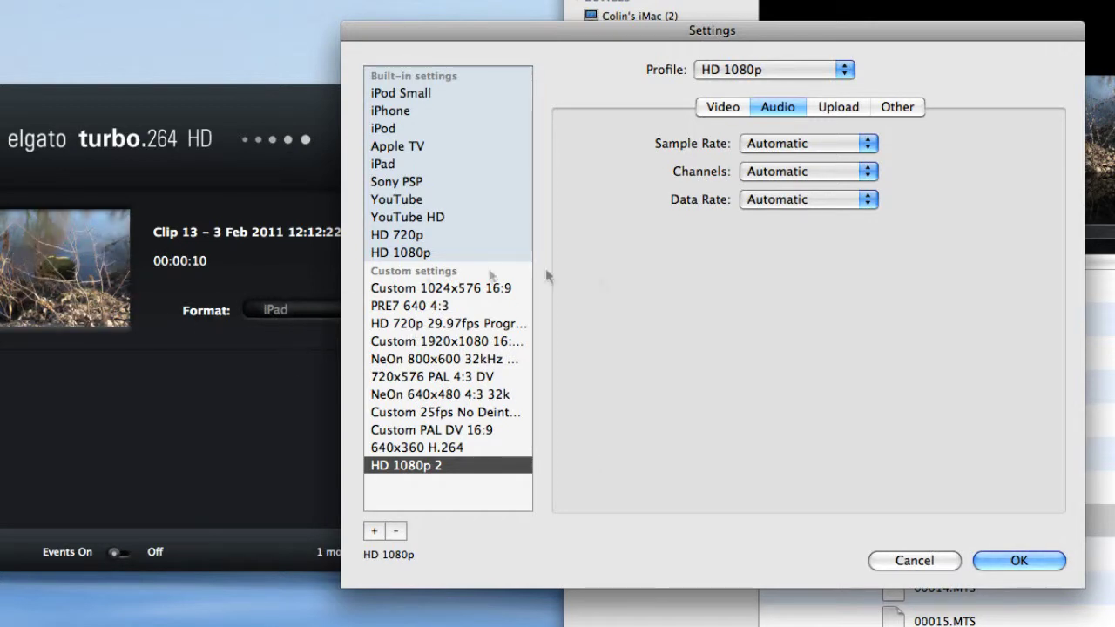
Select HD 720p 29.97fps, then the Custom 1920x1080 16:9 25fps preset.
left_click(404, 324)
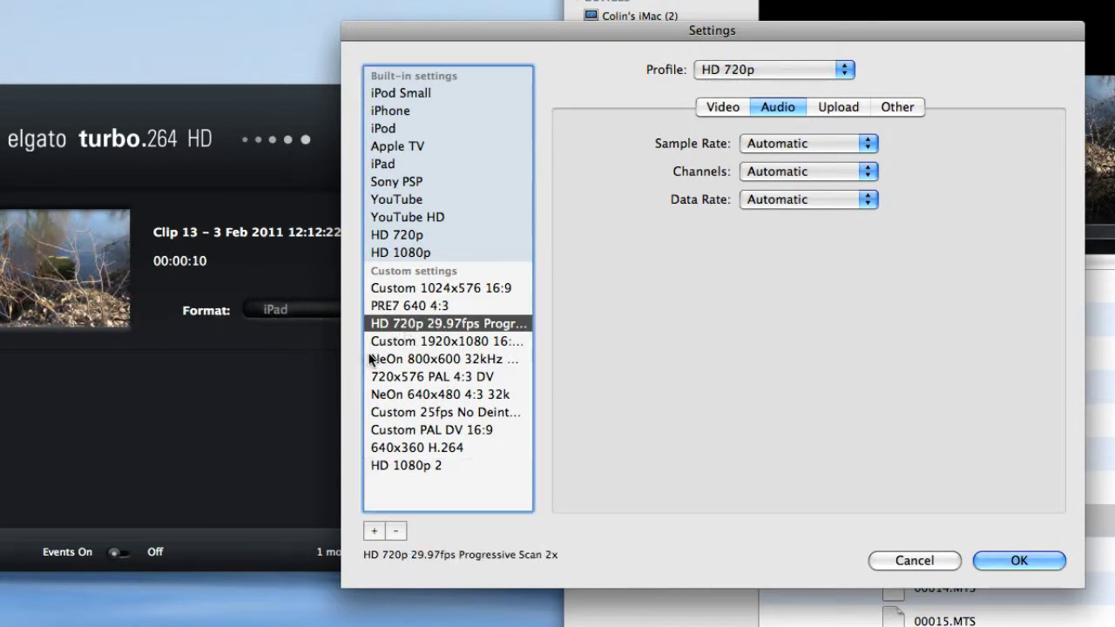
left_click(429, 344)
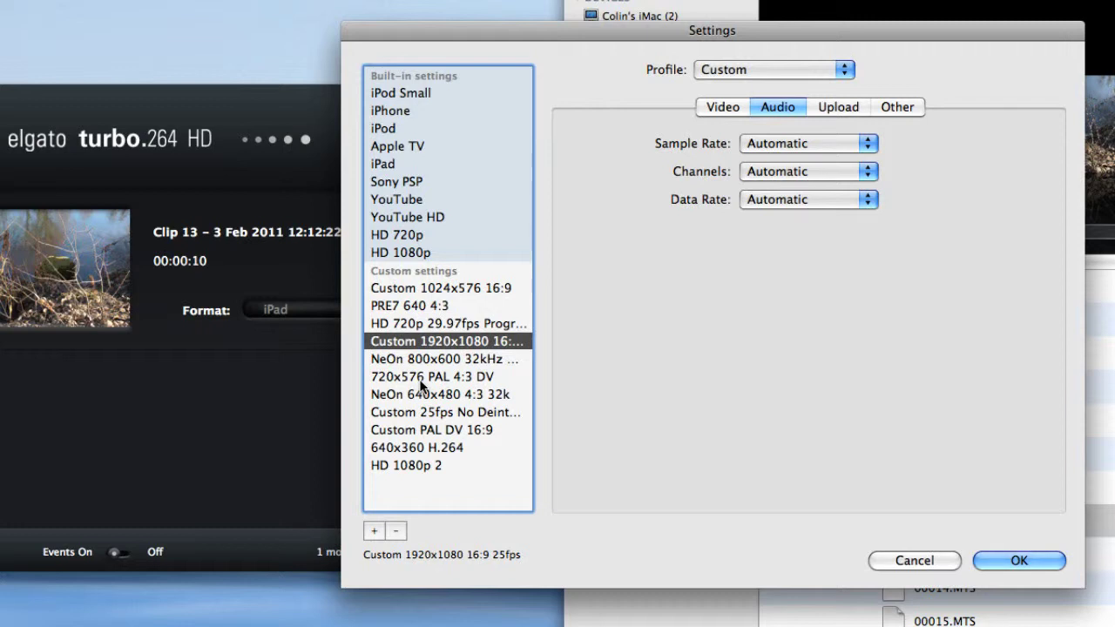
Leave the Upload account at None and show the Dolby Digital, Chapter Markers and Closed Captions options.
left_click(841, 108)
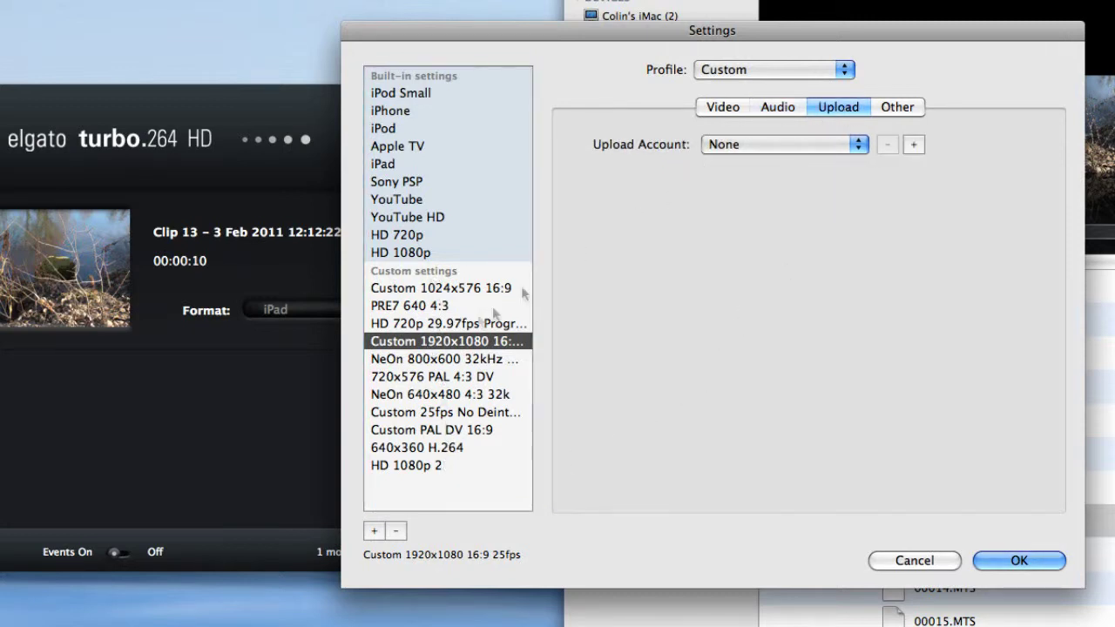
left_click(835, 145)
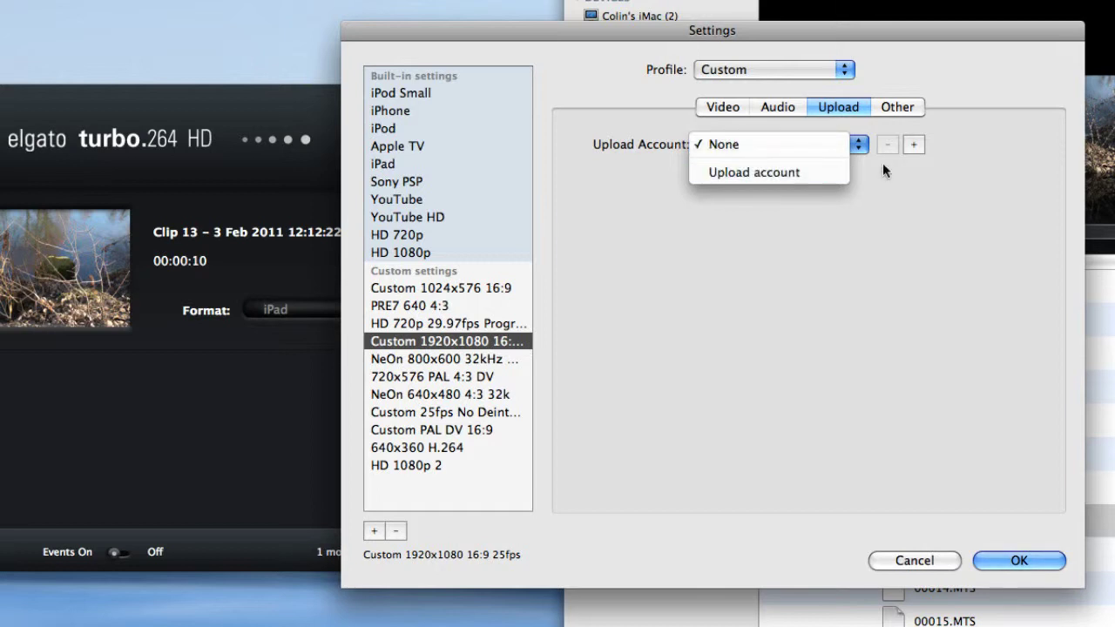
left_click(899, 108)
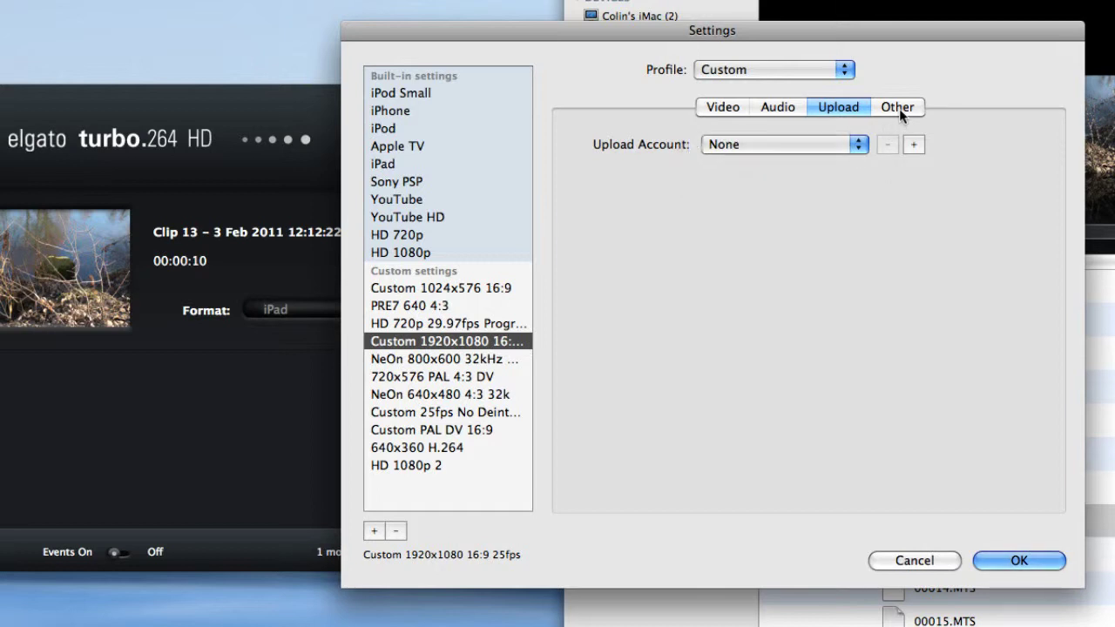
left_click(899, 108)
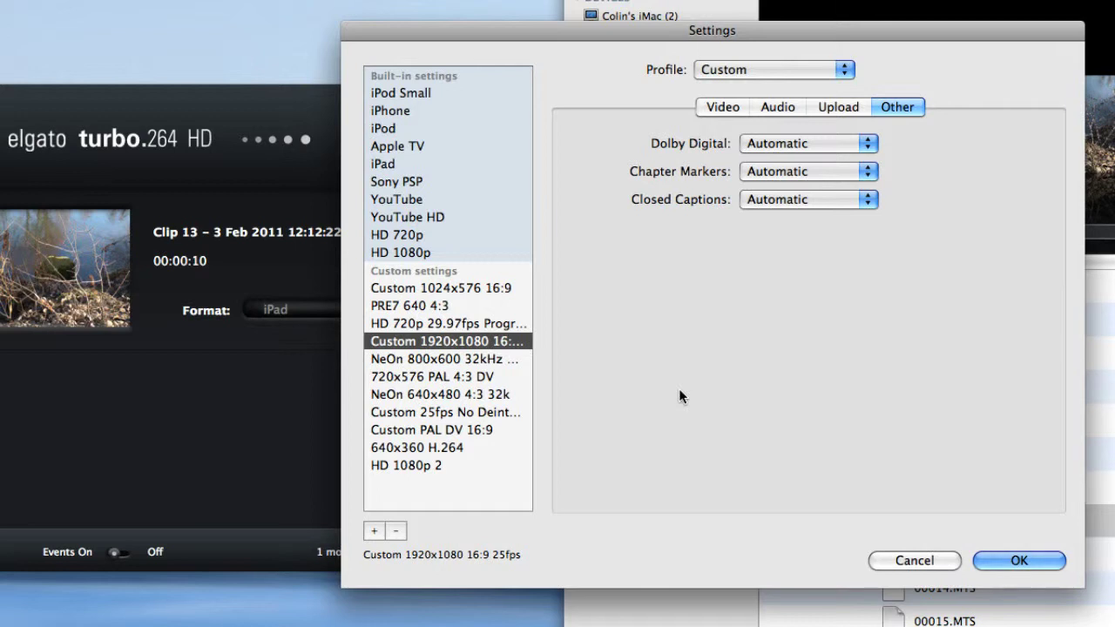
Set the encoding profile to HD 720p, confirm the settings, and select 00012.MTS in Finder.
left_click(797, 69)
left_click(797, 35)
left_click(797, 69)
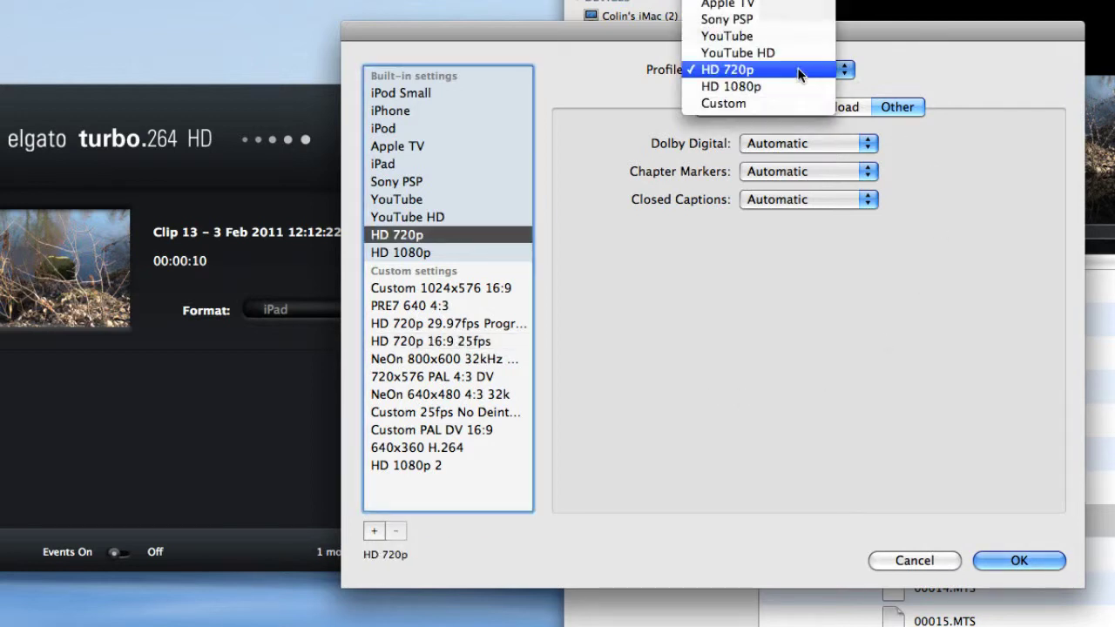
left_click(798, 70)
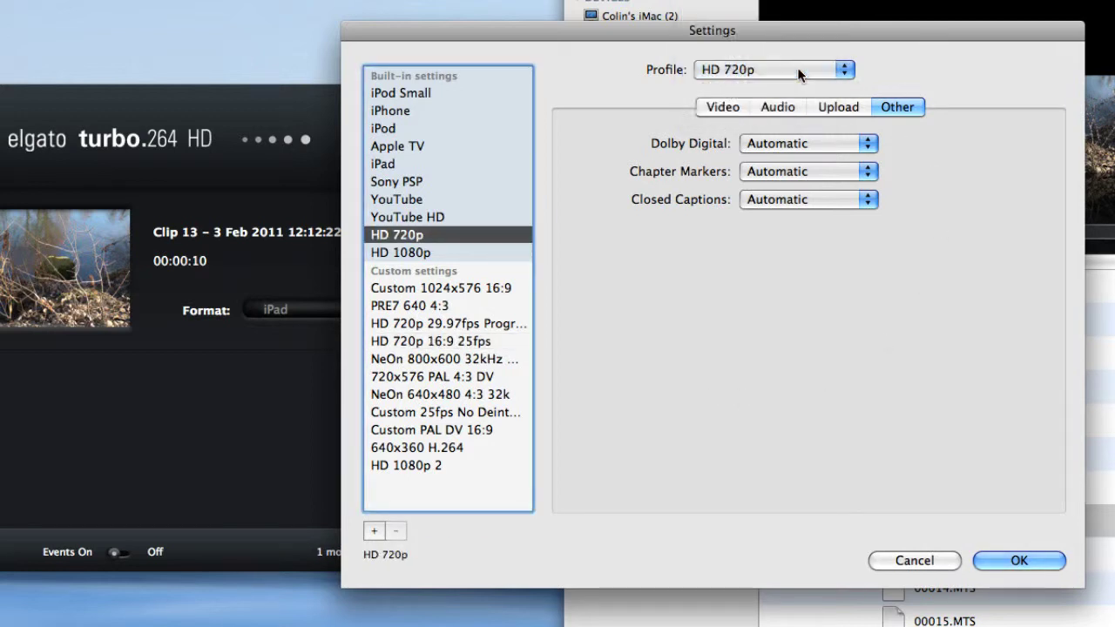
left_click(1032, 562)
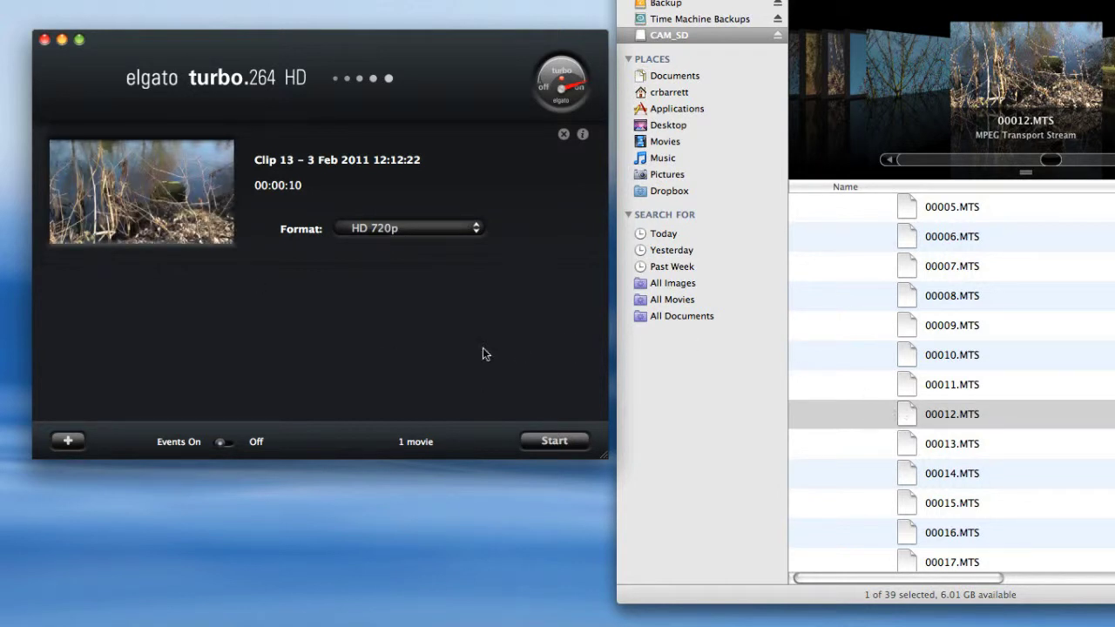
left_click(908, 420)
Add 00012.MTS to the queue again and set this second copy's format to iPhone.
left_click_drag(908, 419, 258, 353)
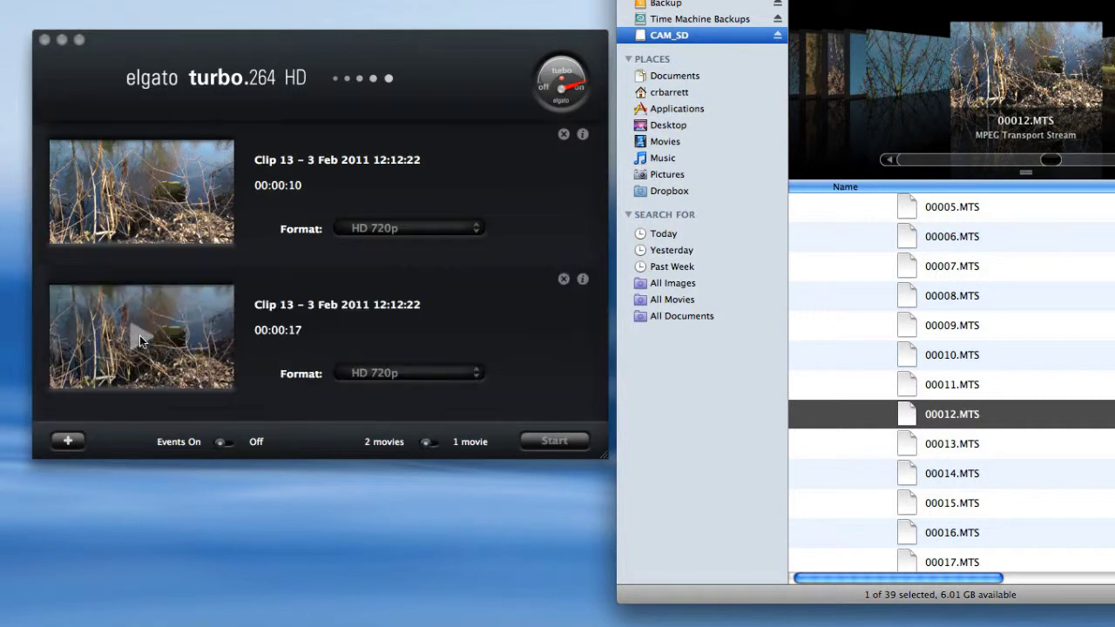
left_click(473, 375)
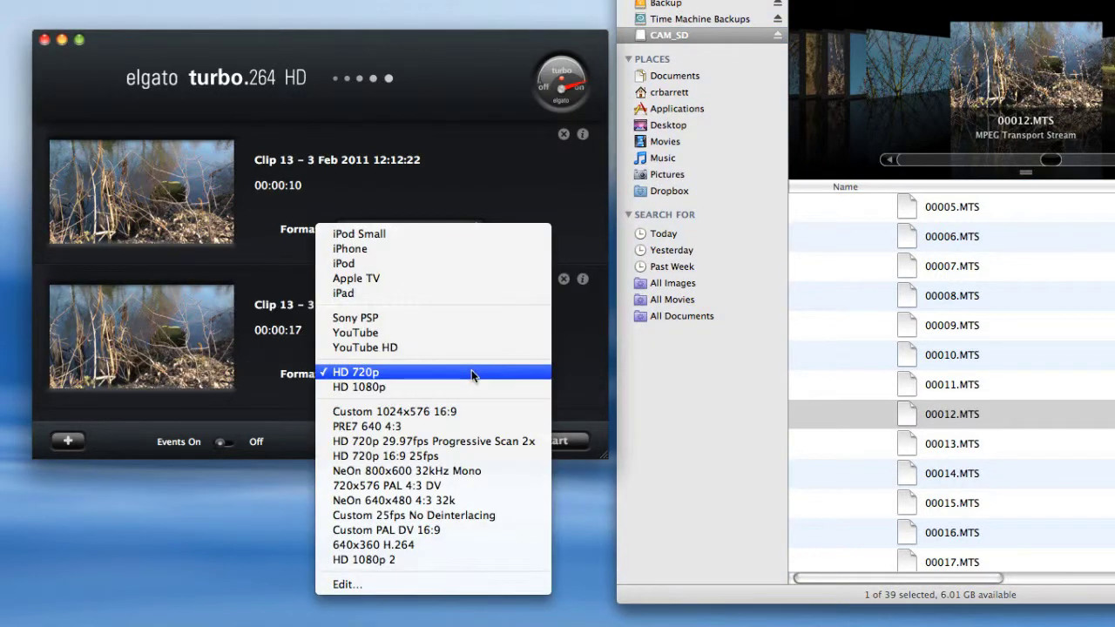
left_click(377, 250)
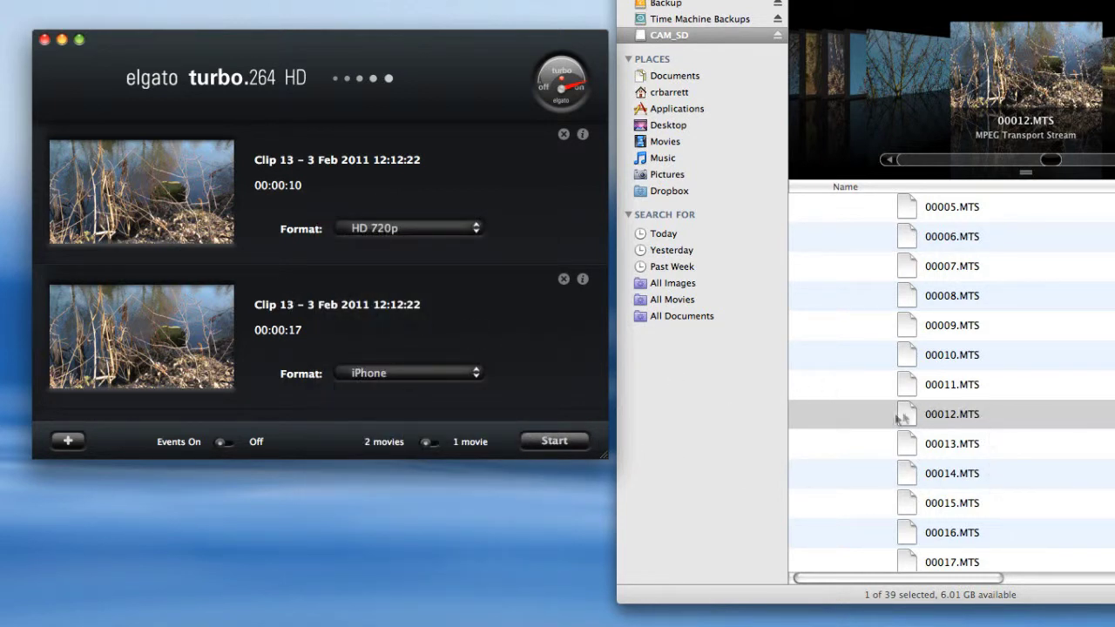
Add 00012.MTS a third time and set that copy's format to Sony PSP.
left_click_drag(910, 419, 566, 423)
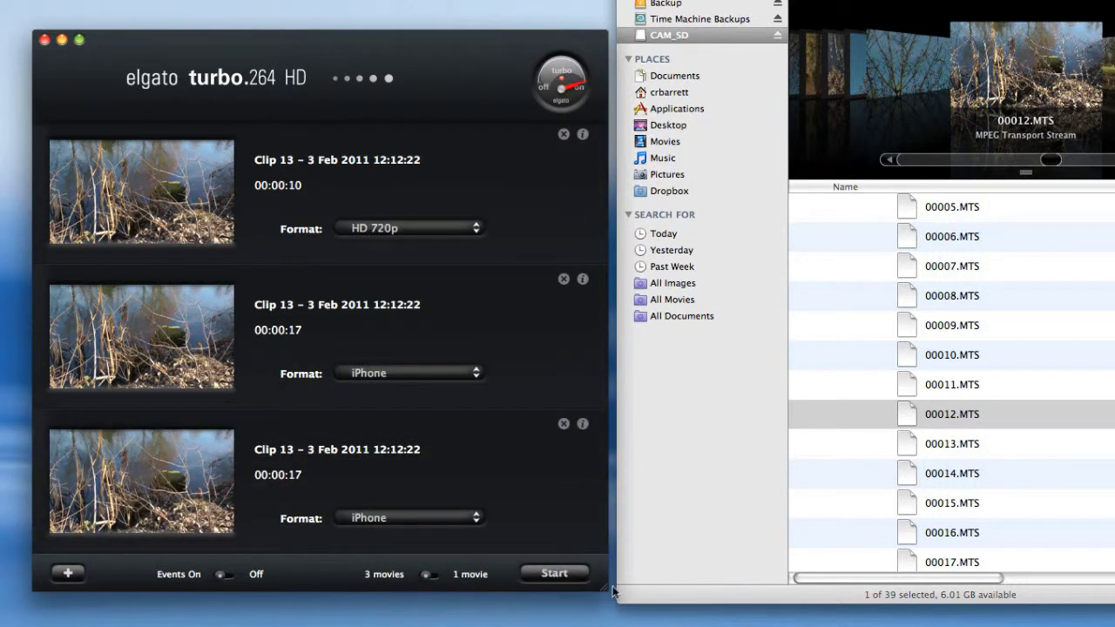
left_click(468, 521)
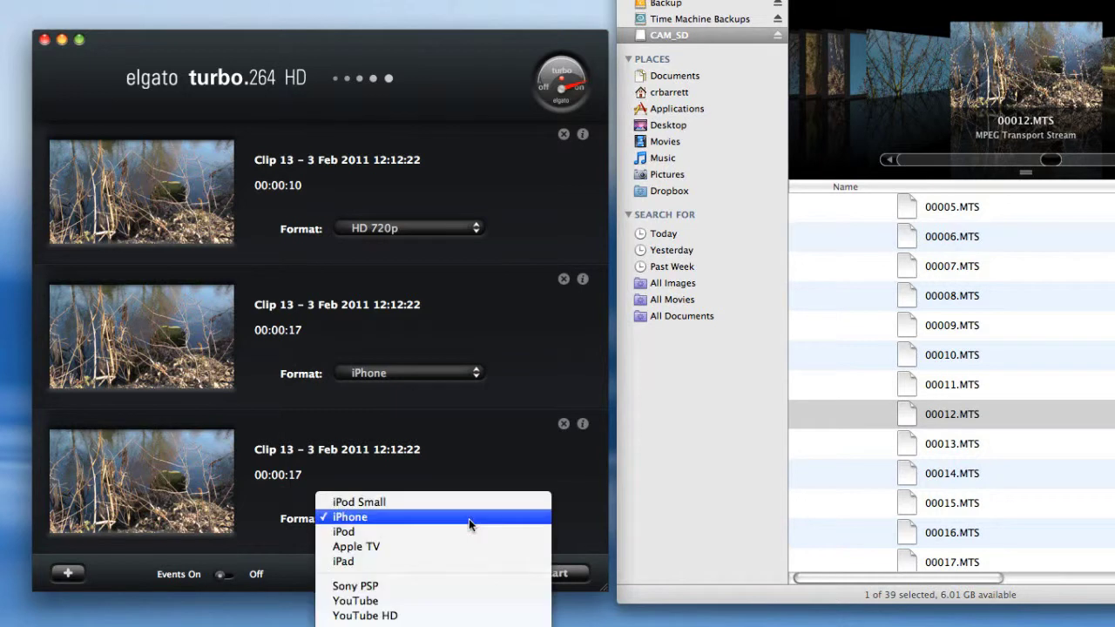
left_click(446, 532)
left_click(364, 515)
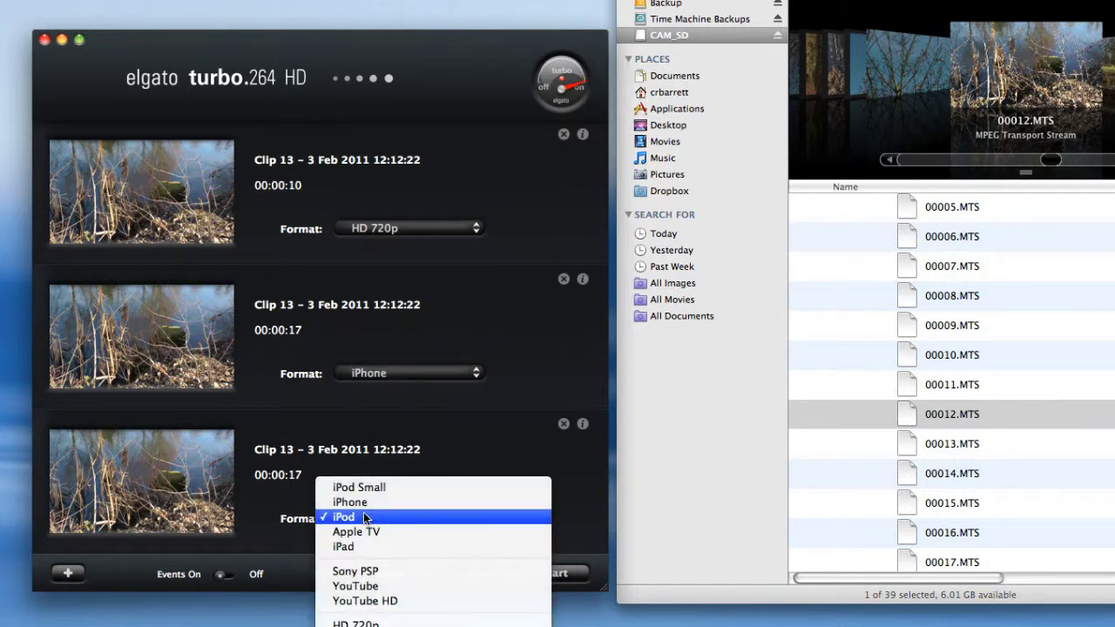
left_click(378, 573)
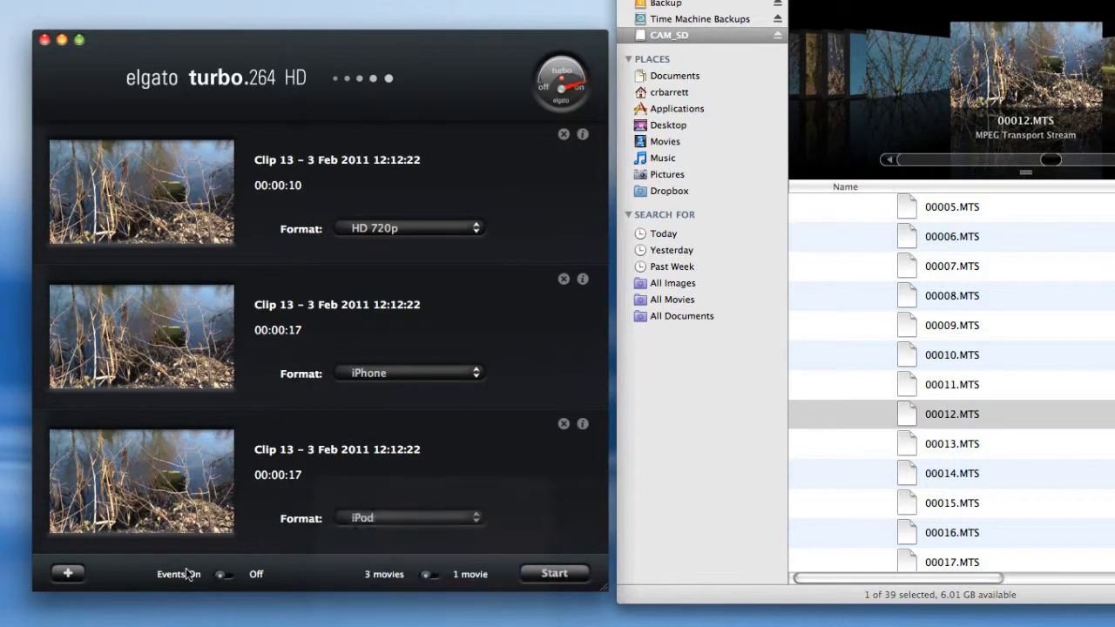
left_click(408, 519)
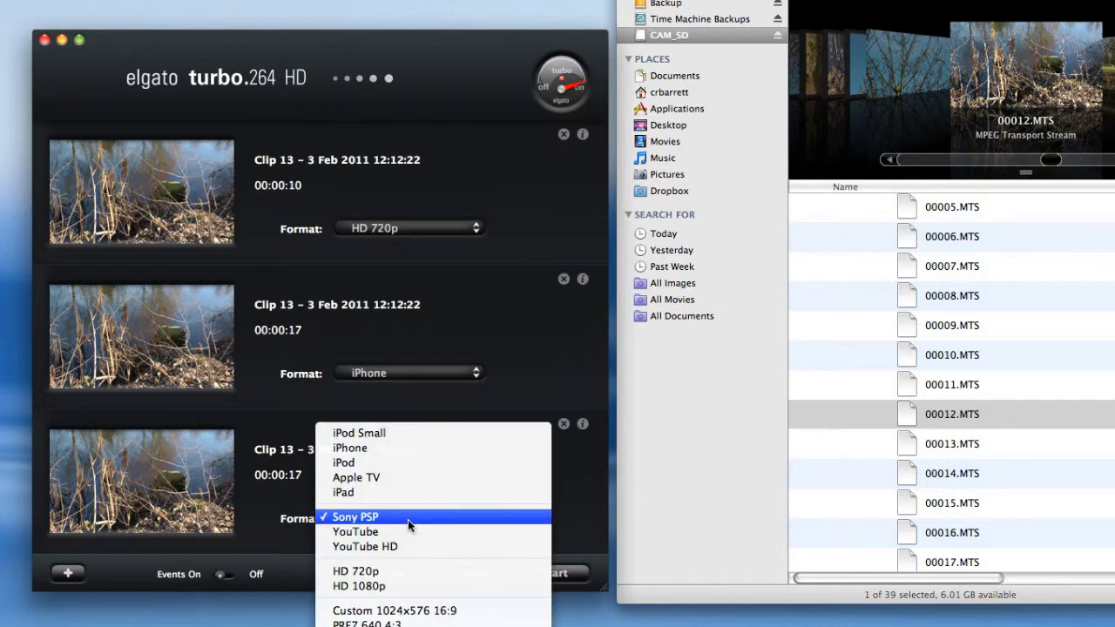
left_click(591, 480)
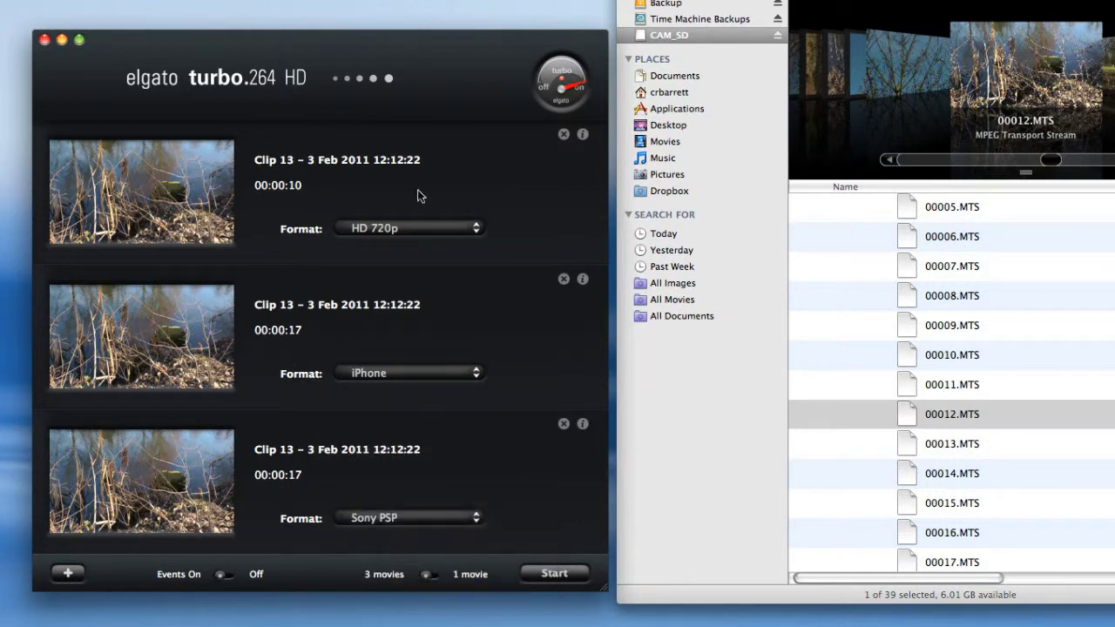
mouse_move(166, 171)
left_click(583, 135)
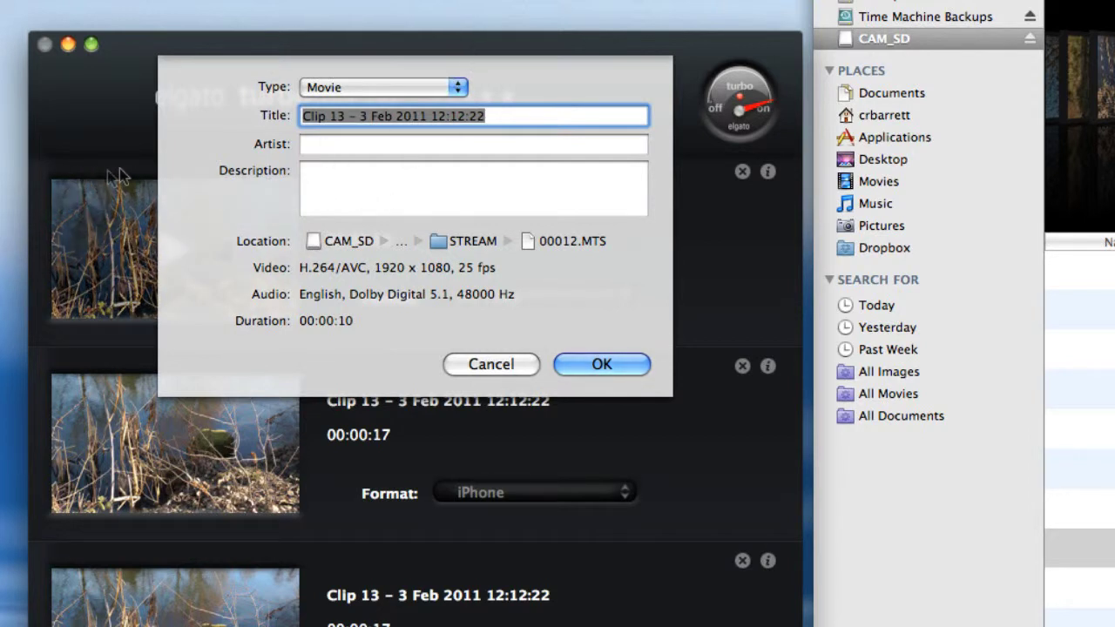
left_click(443, 87)
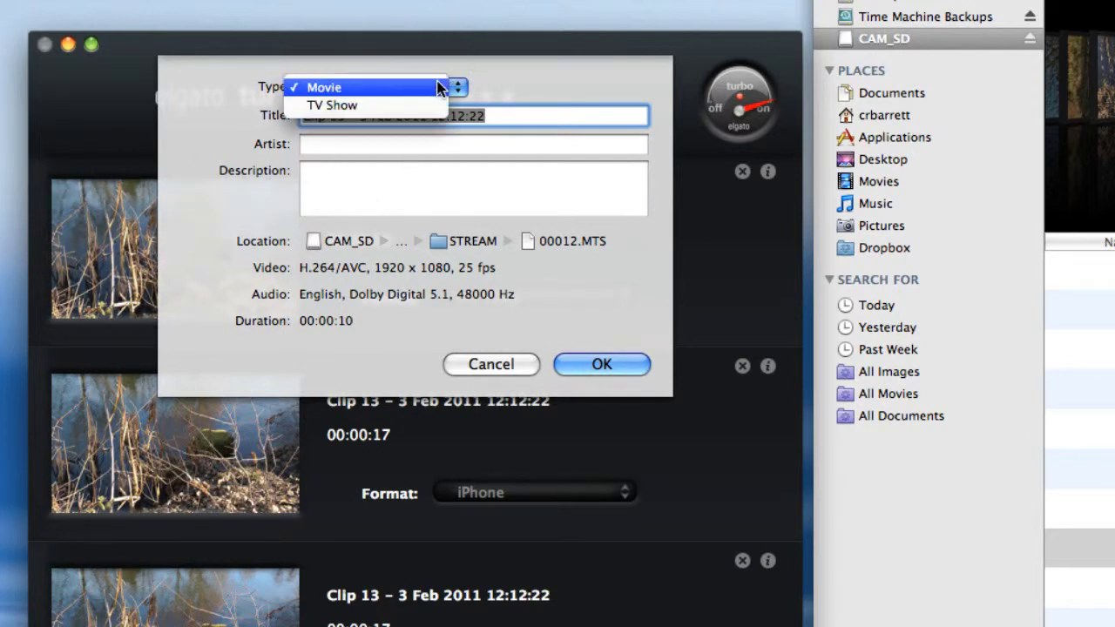
left_click(509, 76)
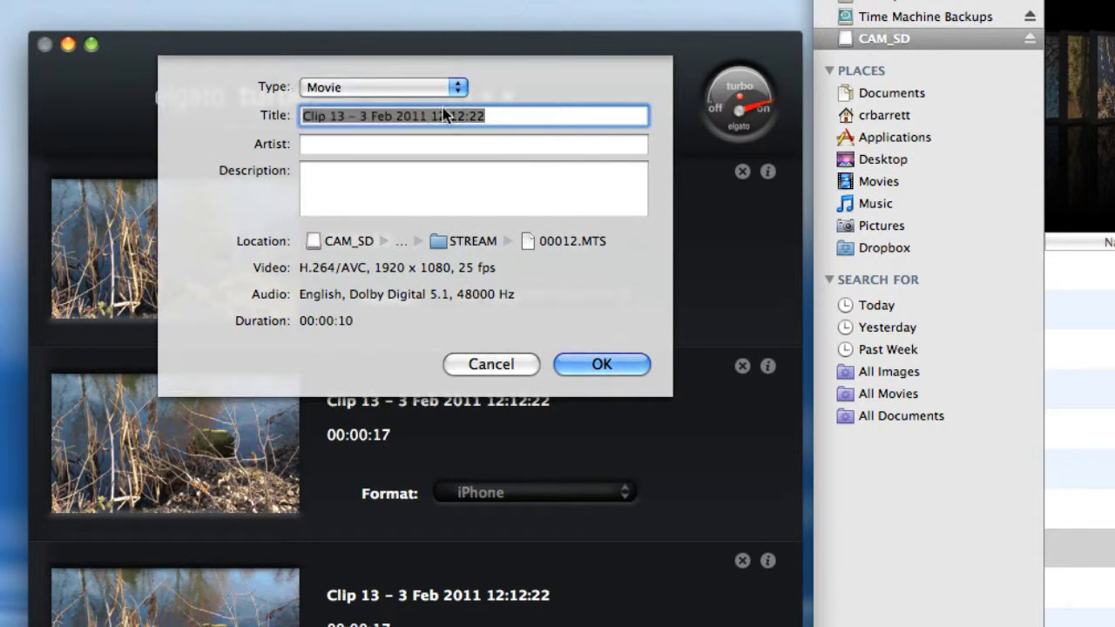
left_click(486, 359)
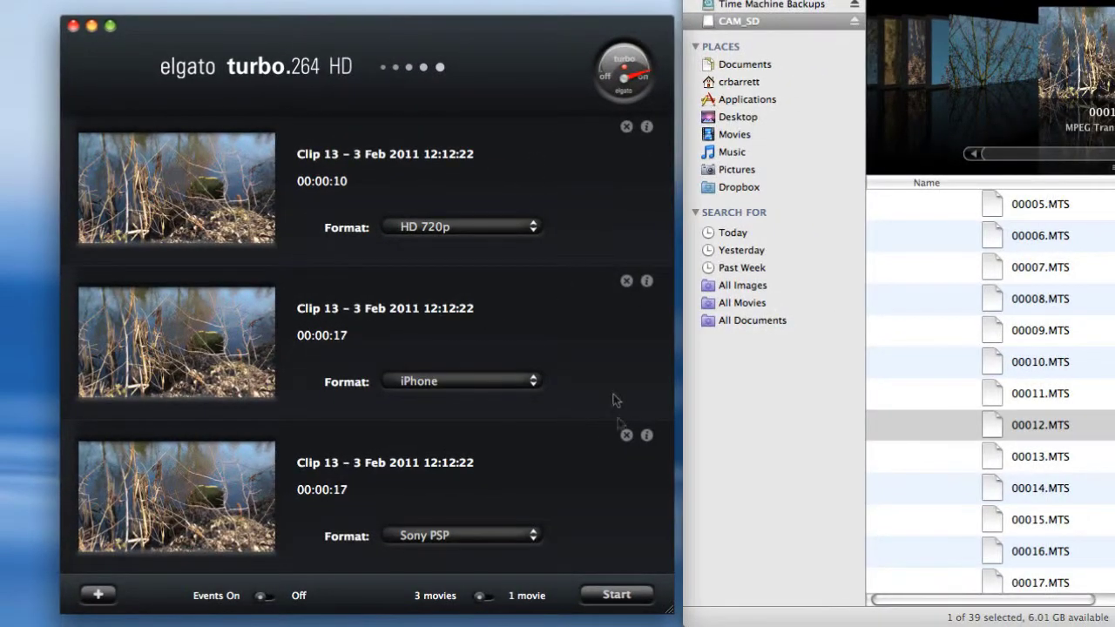
left_click(626, 436)
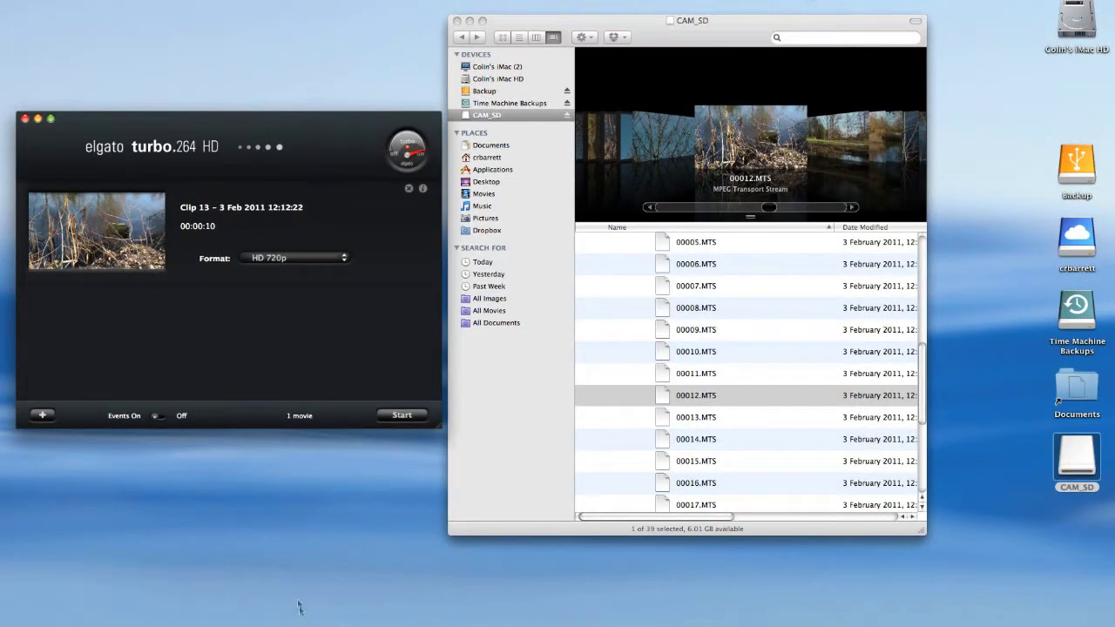
Create a desktop folder named '720p Clips' and move it below the CAM_SD icon.
right_click(175, 551)
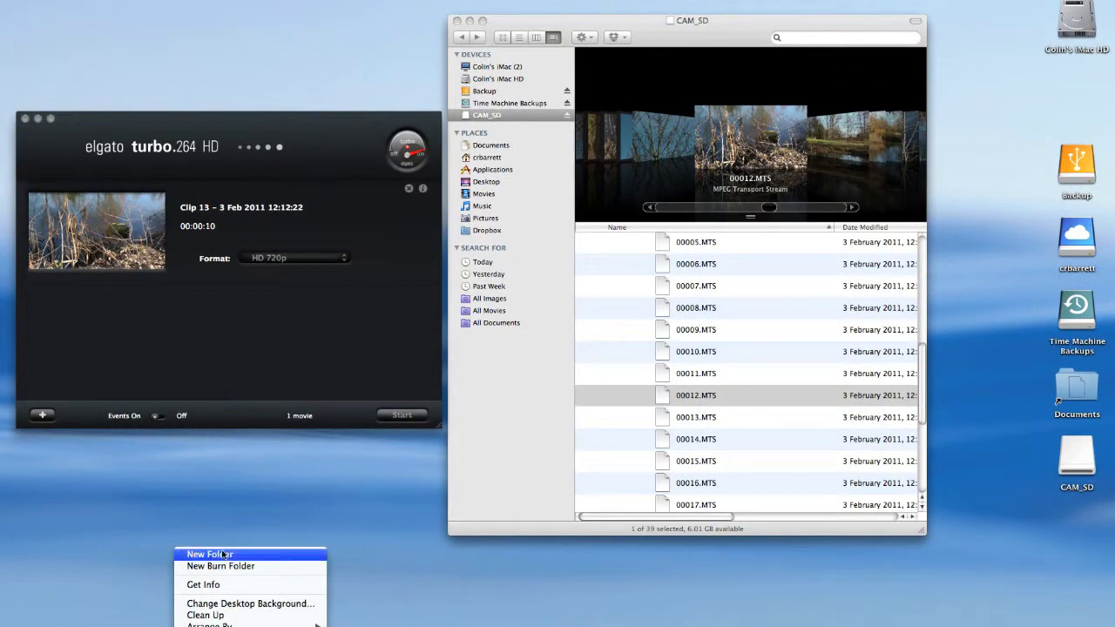
left_click(223, 554)
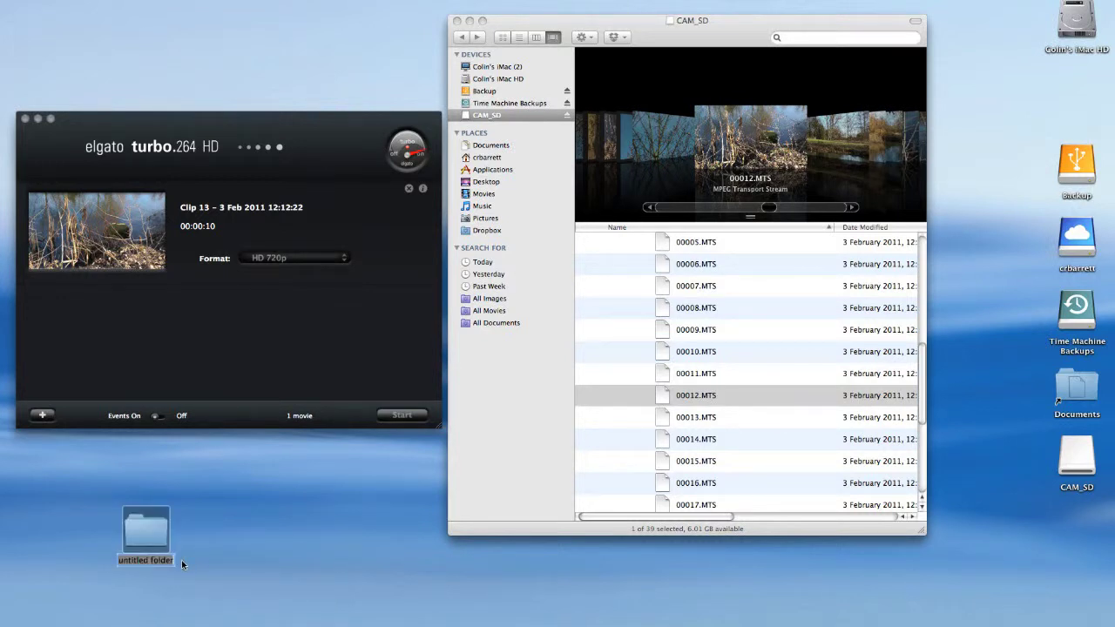
type("720p Clips")
left_click_drag(146, 527, 1059, 529)
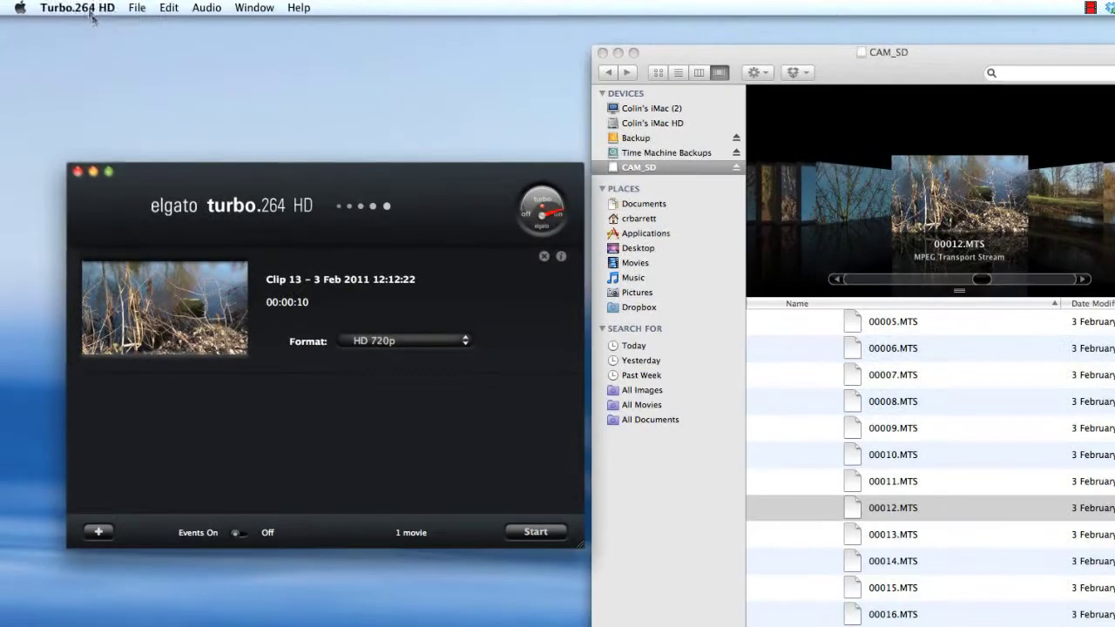
In Preferences, set 'Save encoded videos in' to Desktop › 720p Clips, then close Preferences.
left_click(77, 7)
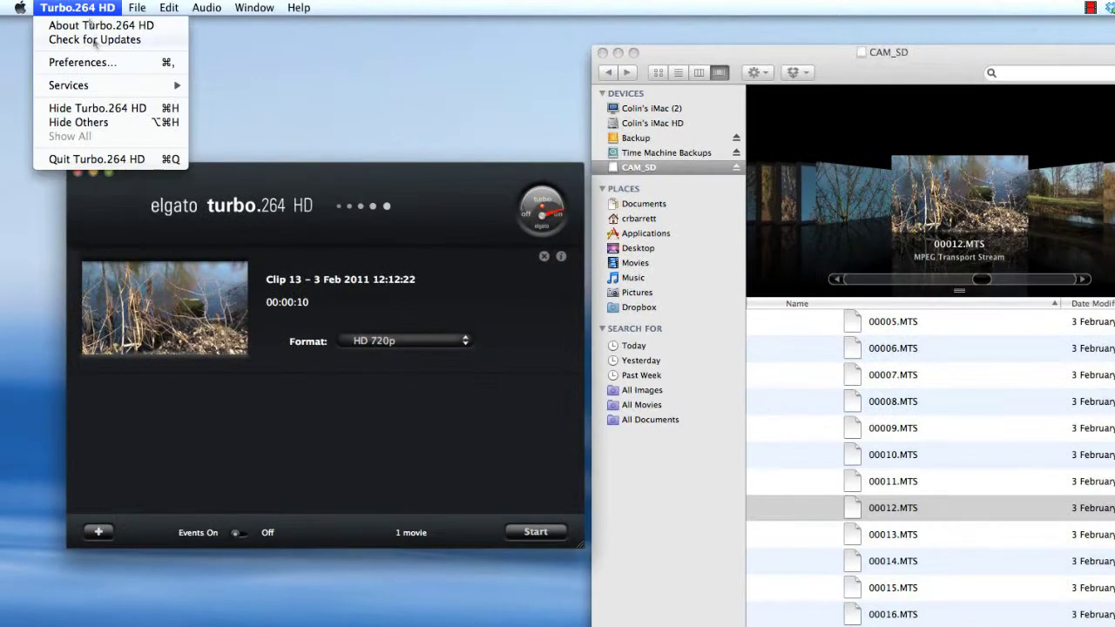
left_click(102, 64)
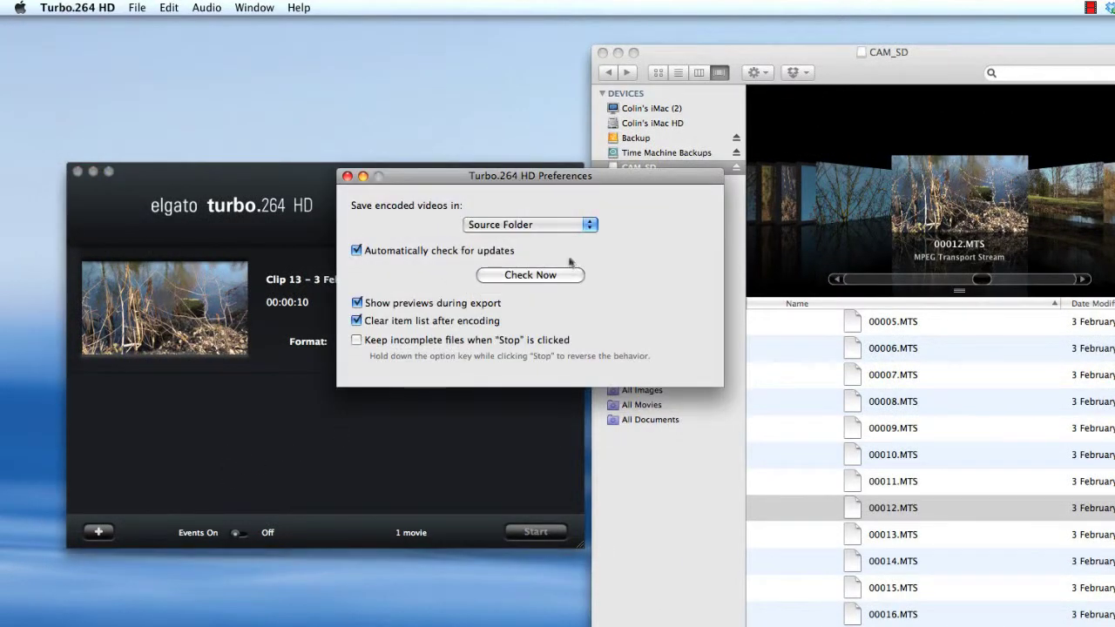
left_click(557, 225)
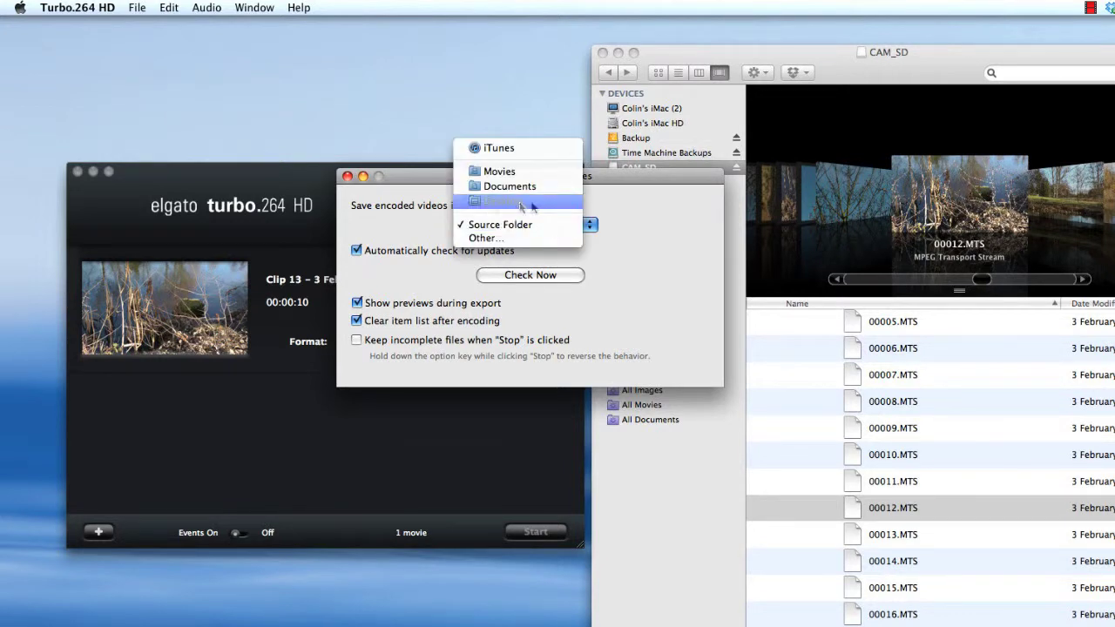
left_click(493, 206)
left_click(588, 225)
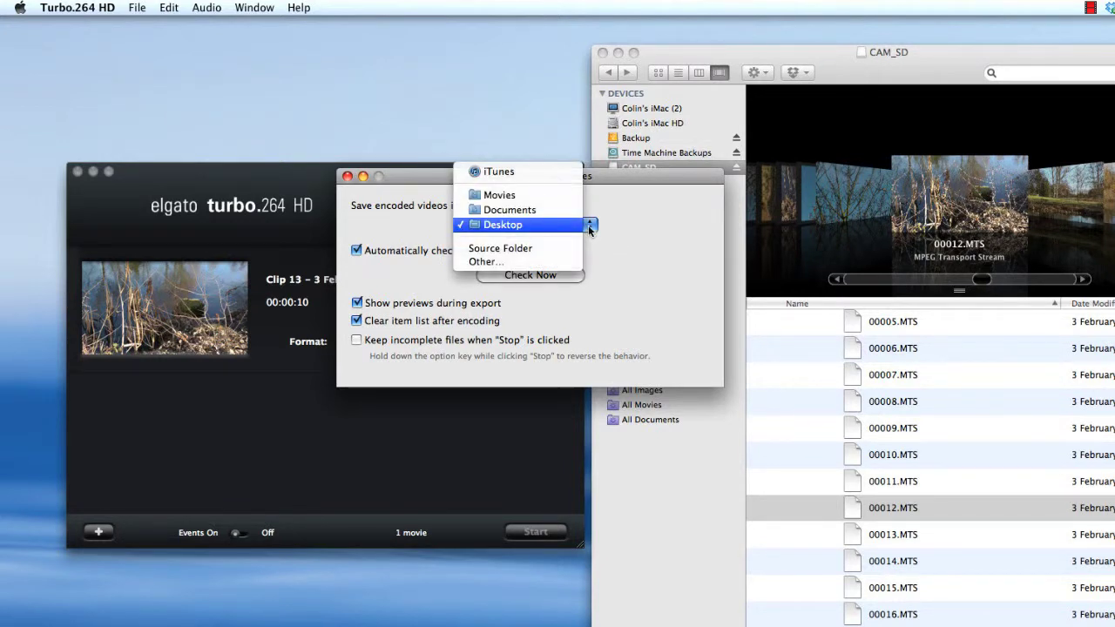
left_click(563, 257)
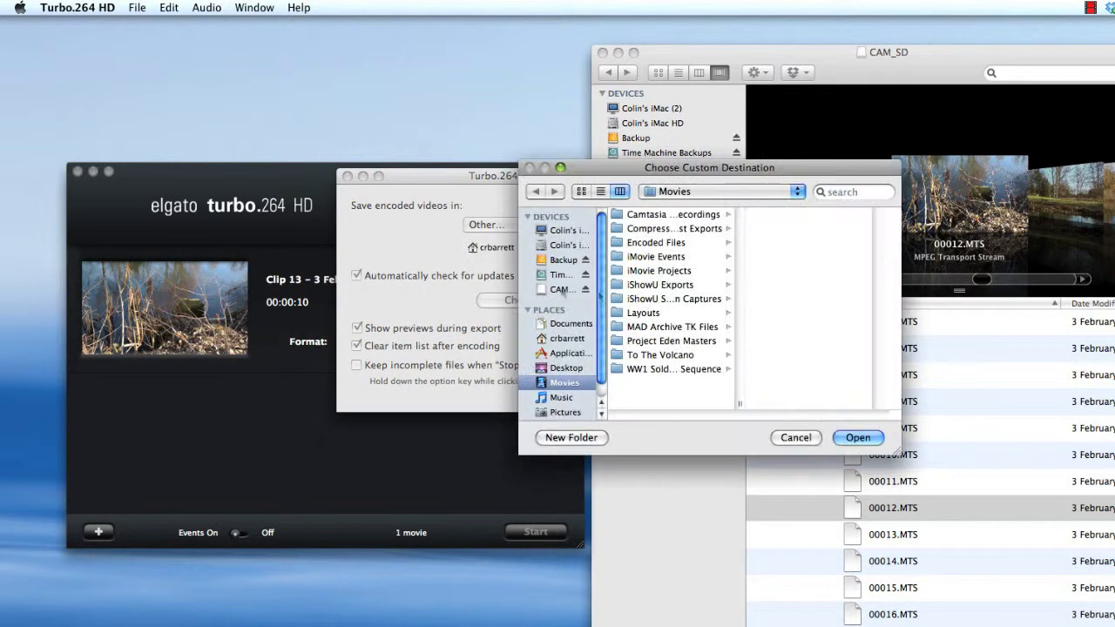
left_click(565, 367)
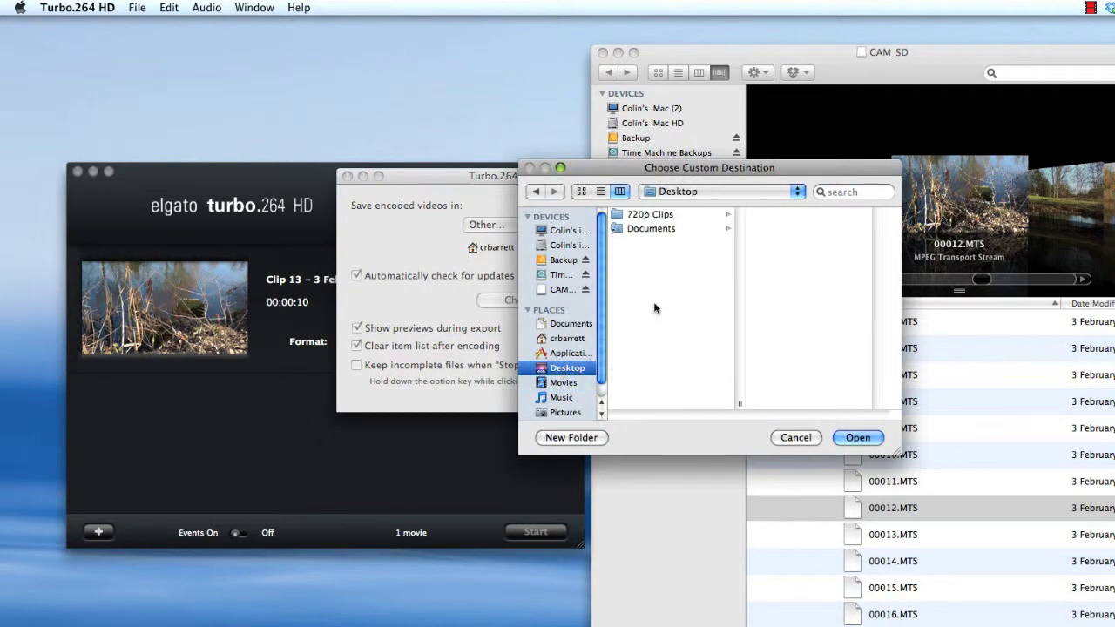
left_click(655, 214)
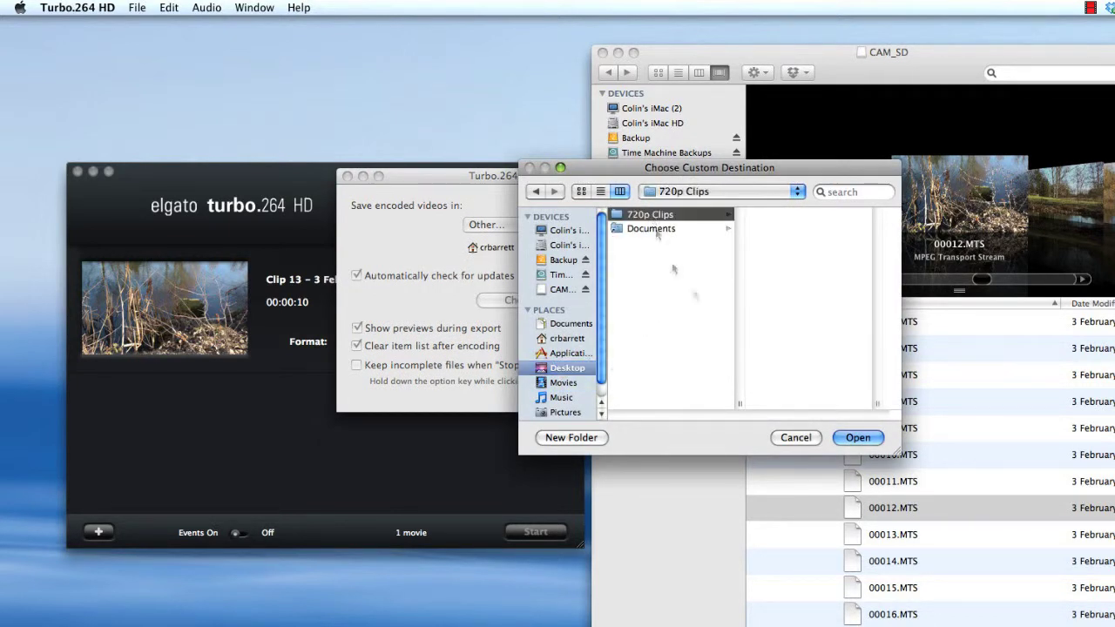
left_click(872, 438)
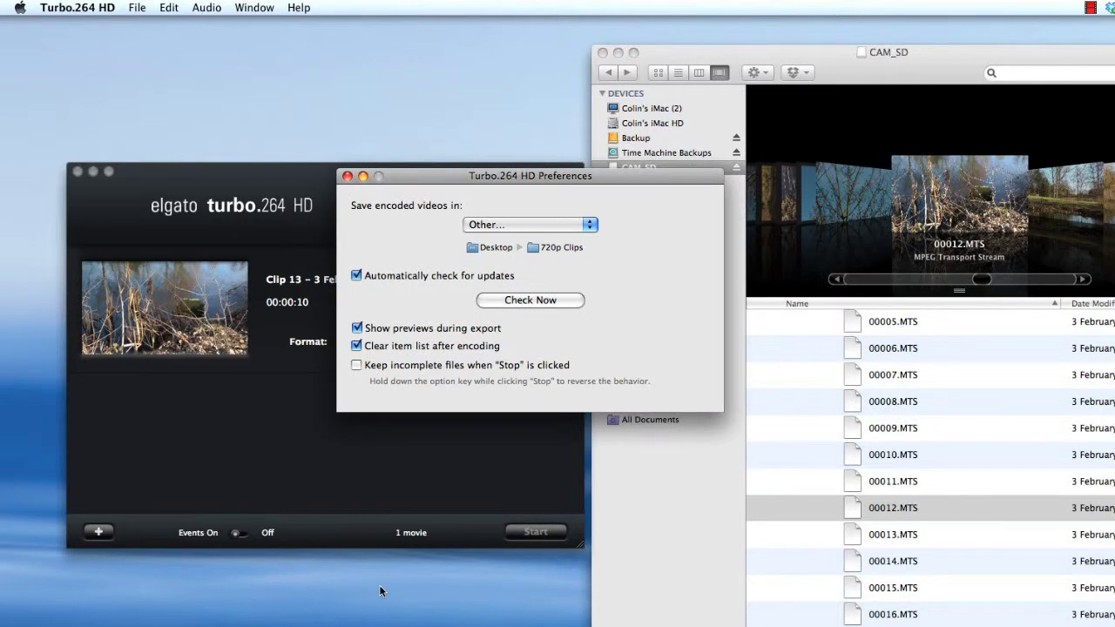
left_click(347, 178)
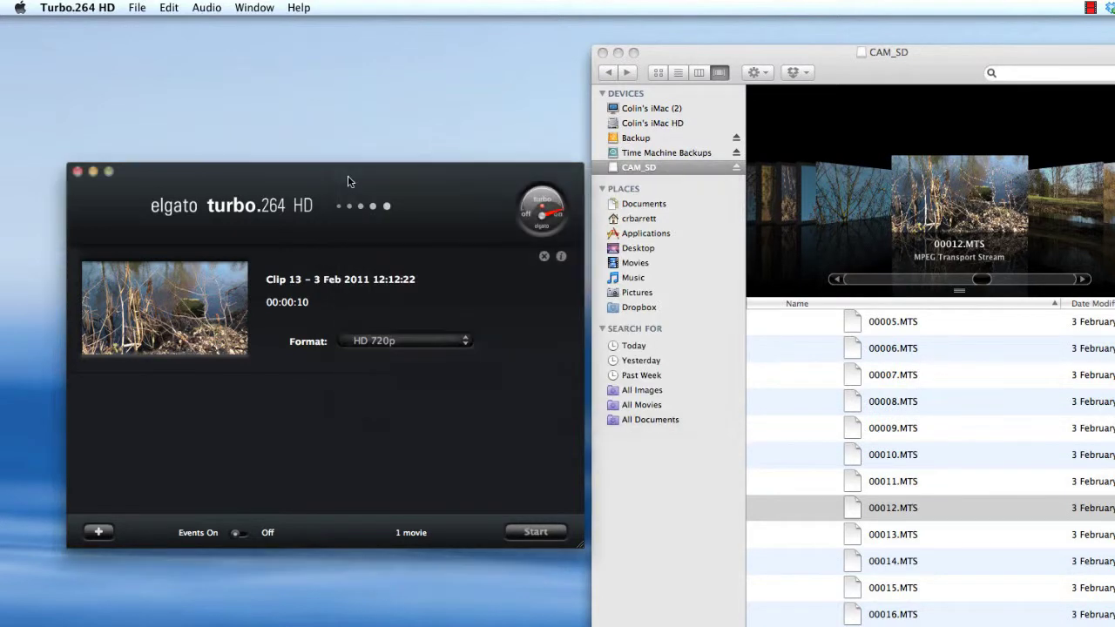
Start the HD 720p encode of Clip 13 and let it finish until the queue is empty.
left_click(536, 532)
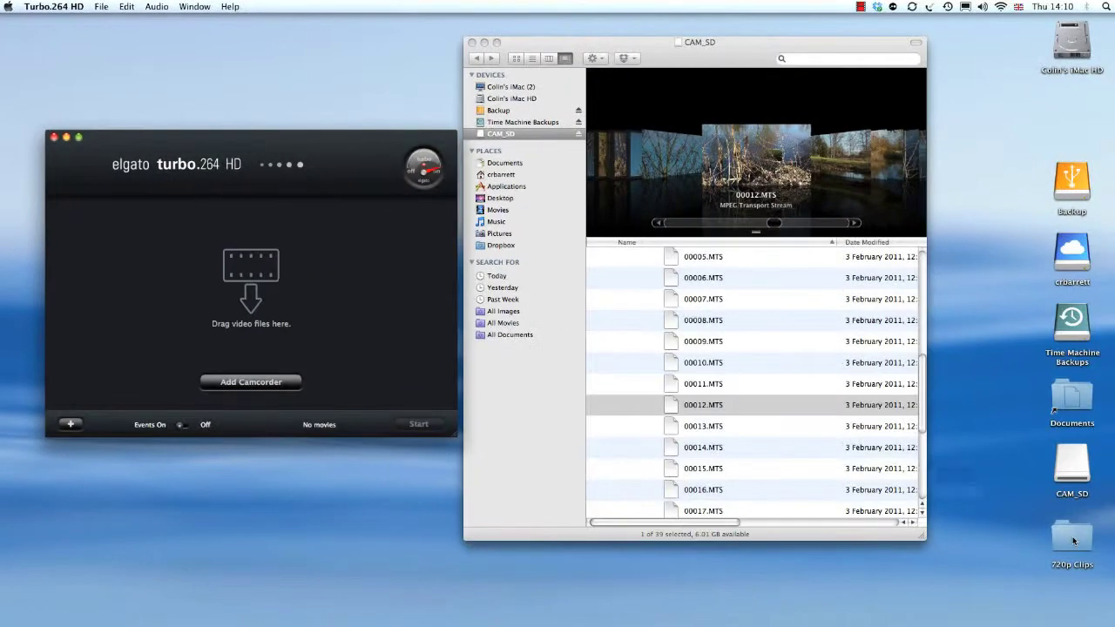
Open the 720p Clips folder and rename the encoded Clip 13 movie to 'Clip12-720p'.
double_click(1071, 544)
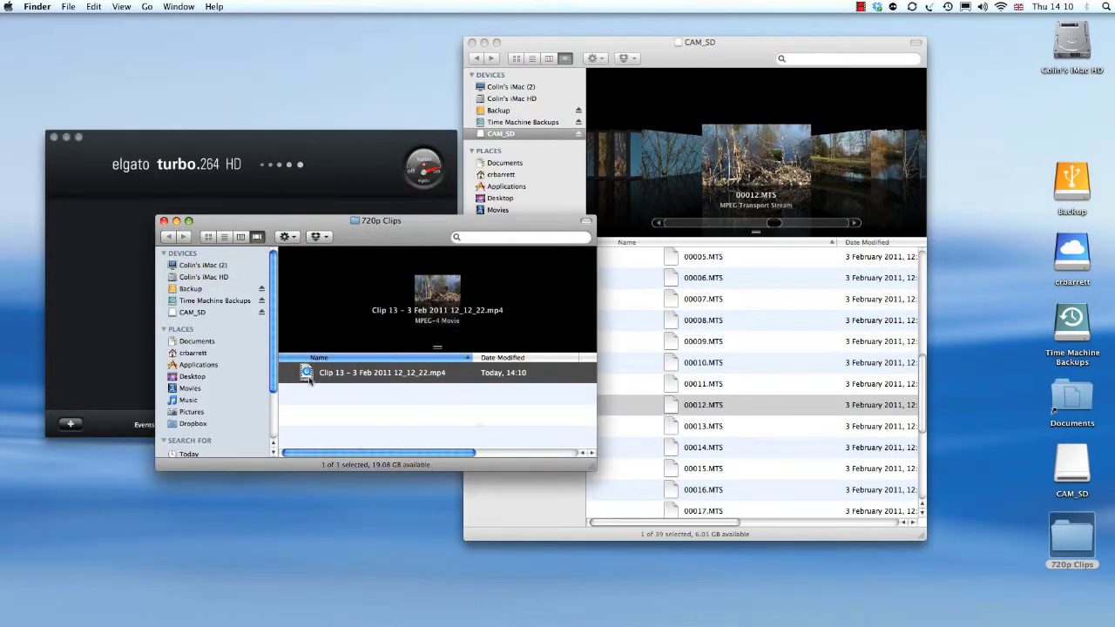
left_click(357, 374)
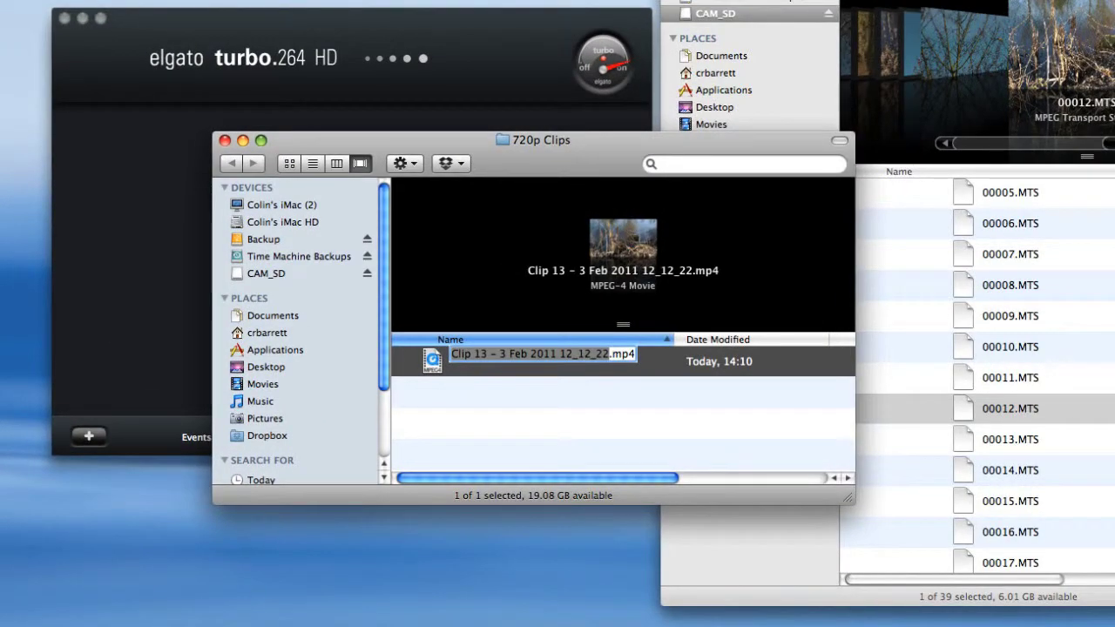
type("Clip")
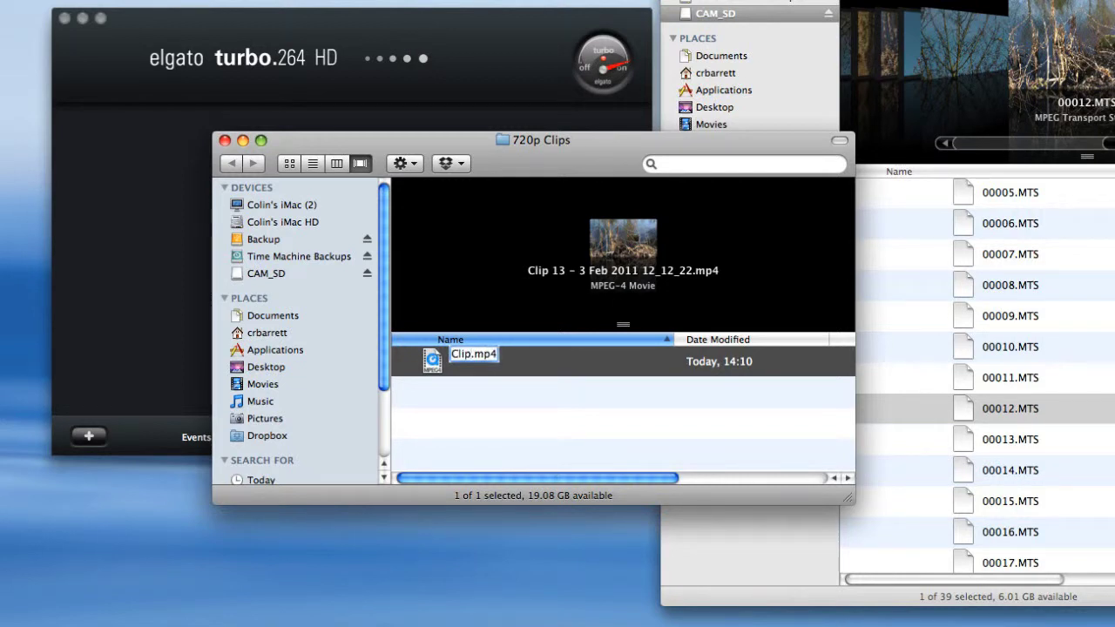
type("12")
type("-720")
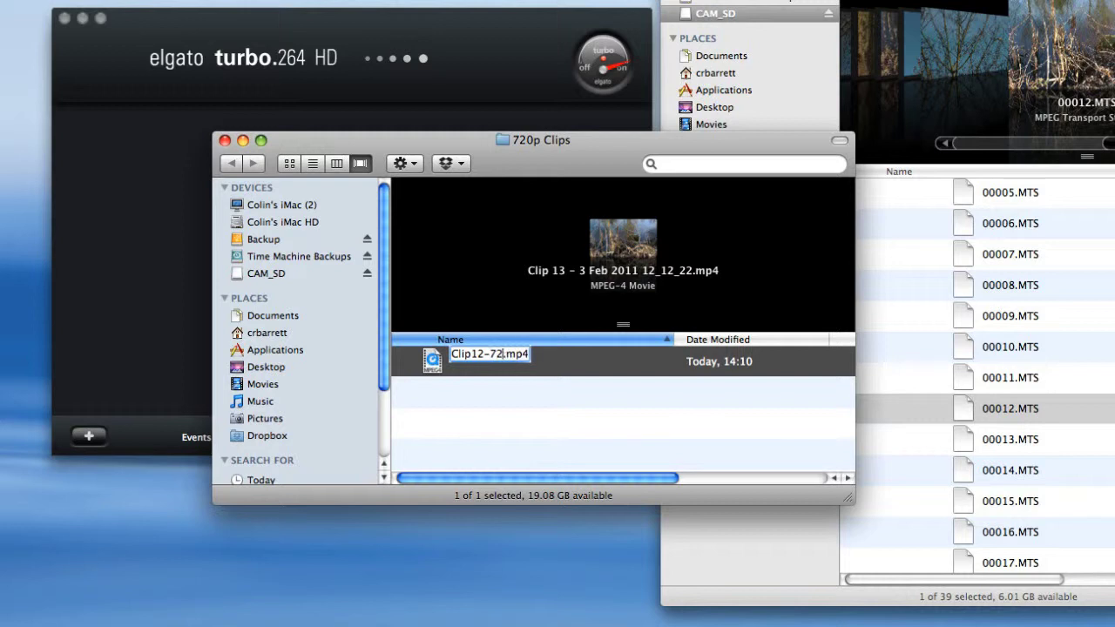
type("p")
key("Return")
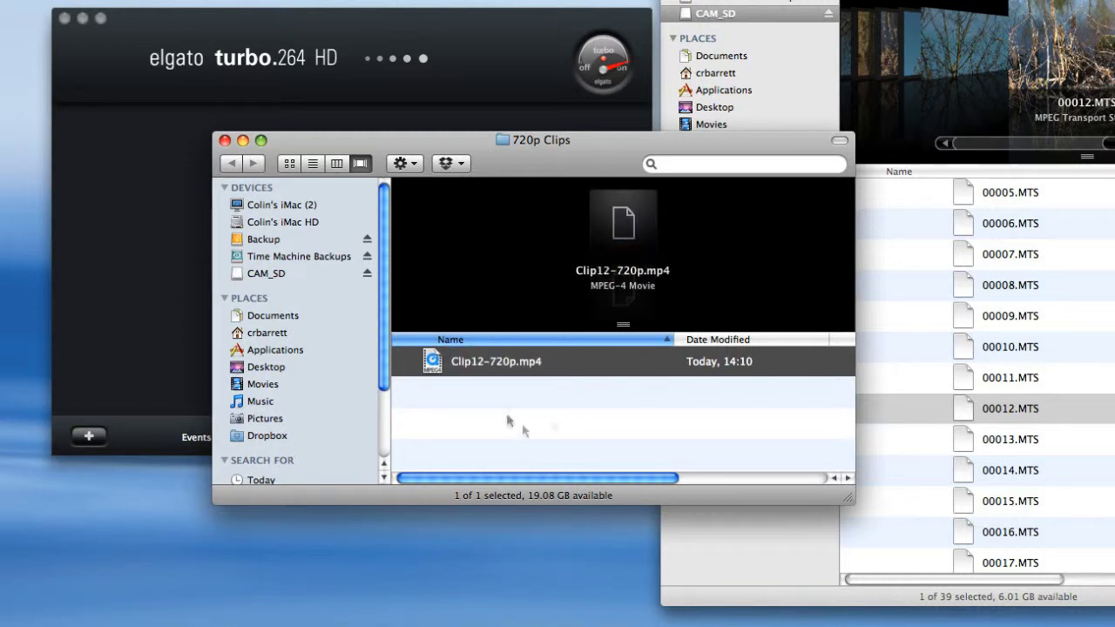
Play Clip12-720p.mp4 in QuickTime Player, pause it, and close the player window.
right_click(430, 361)
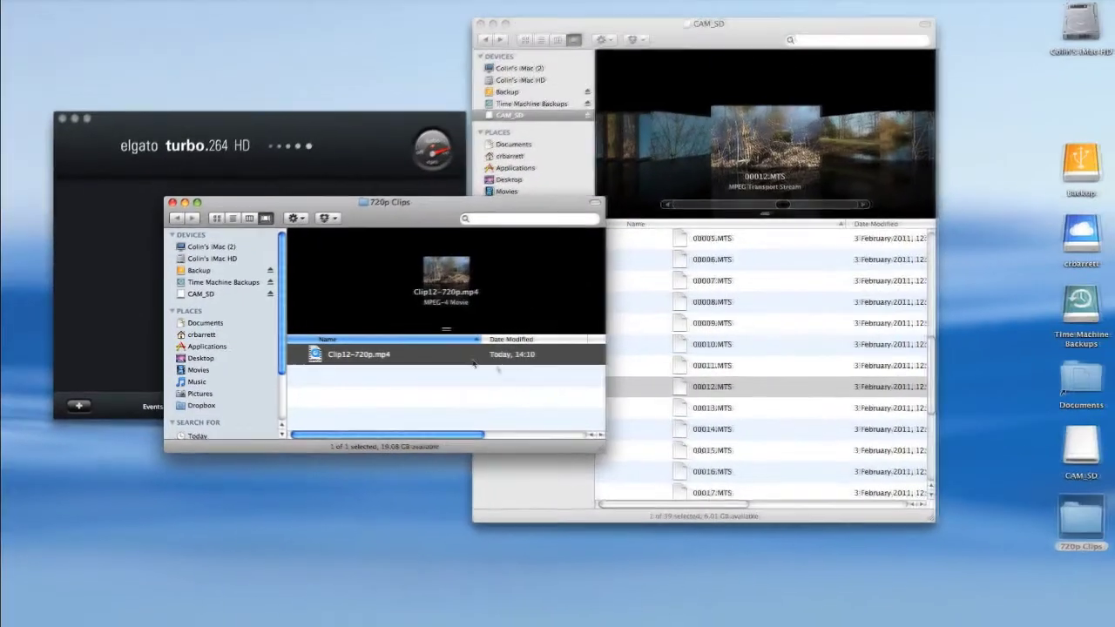
right_click(409, 357)
mouse_move(467, 377)
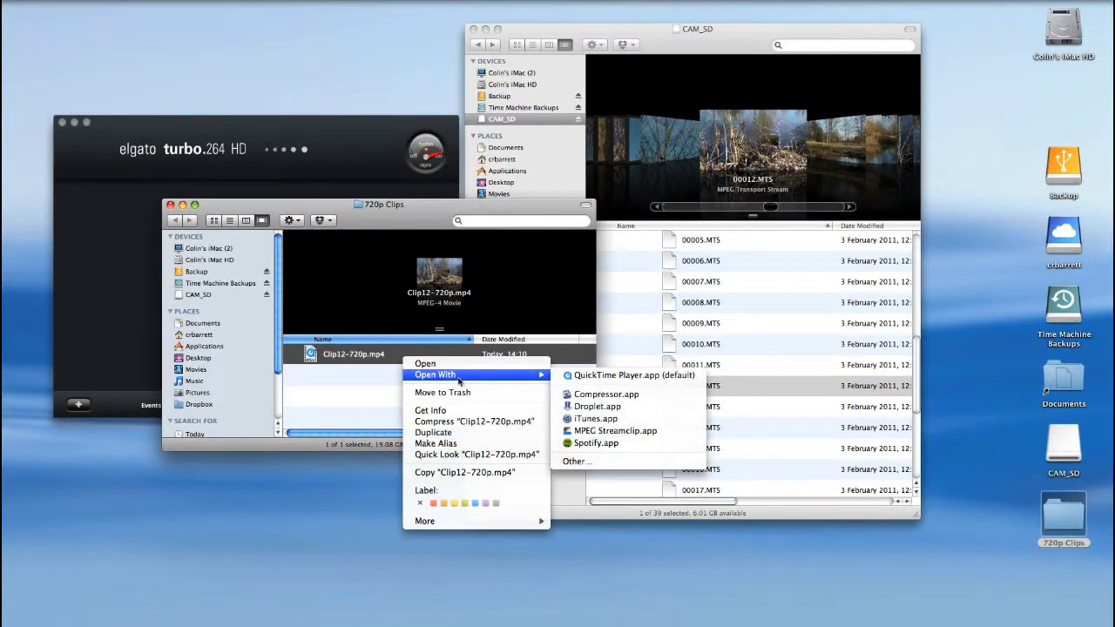
left_click(603, 380)
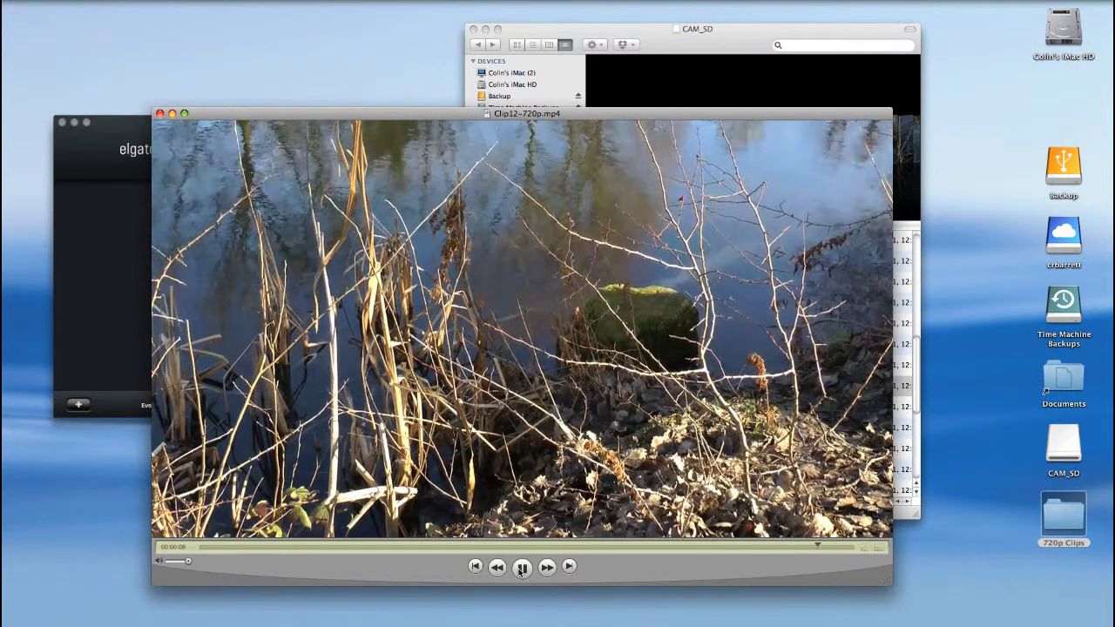
left_click(521, 567)
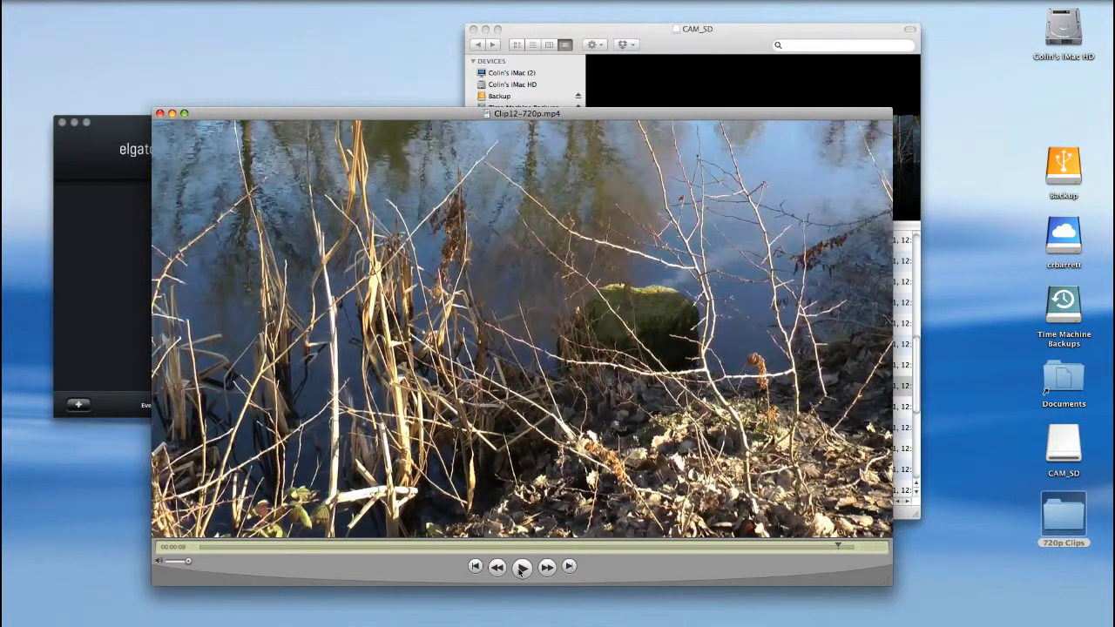
left_click(159, 116)
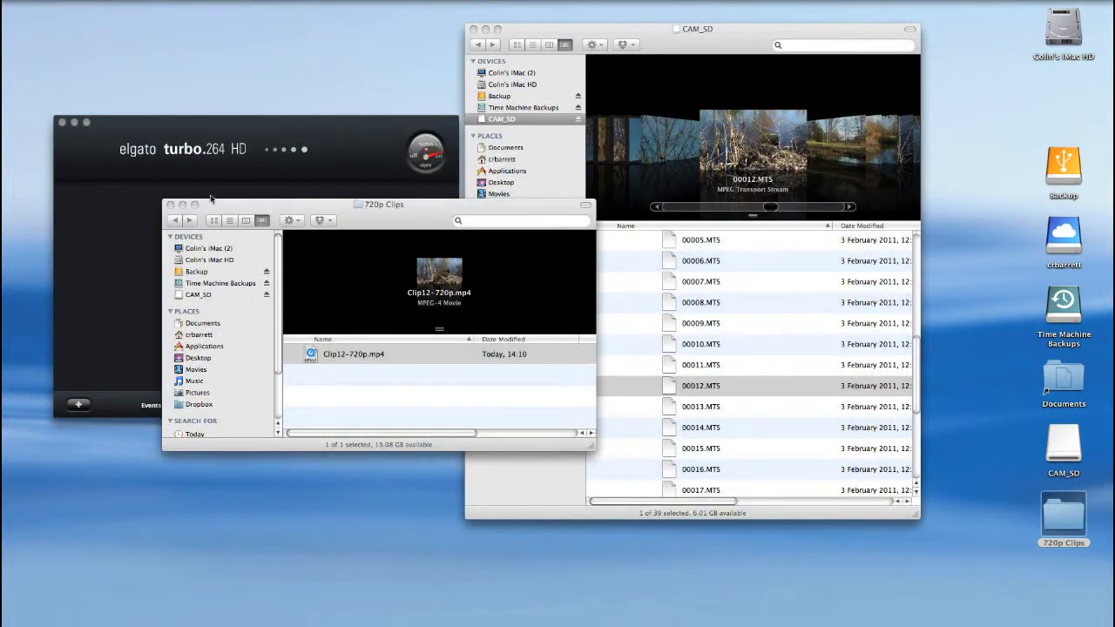
Bring the 720p Clips Finder window forward and close it.
left_click(210, 204)
left_click(171, 205)
left_click(339, 370)
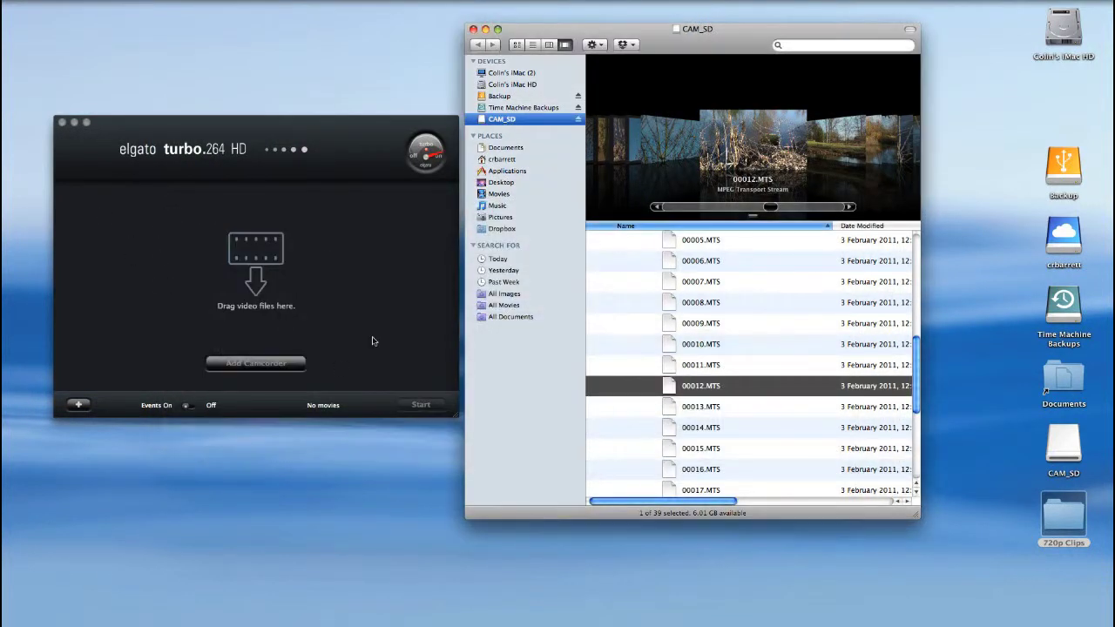